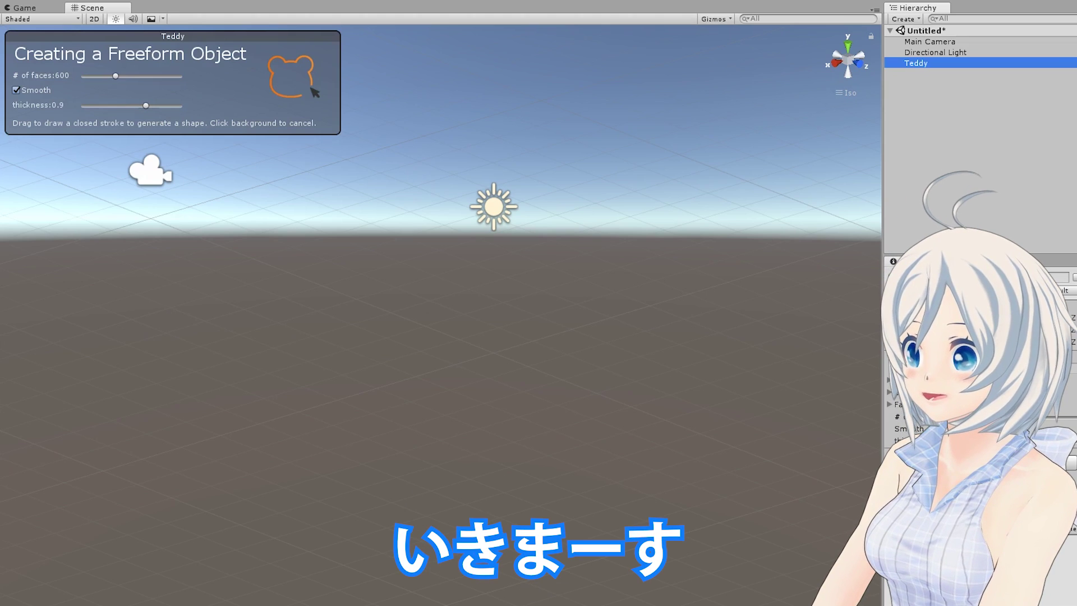
Draw the round head outline and a pointed cat ear at its upper right.
left_click_drag(447, 528, 397, 516)
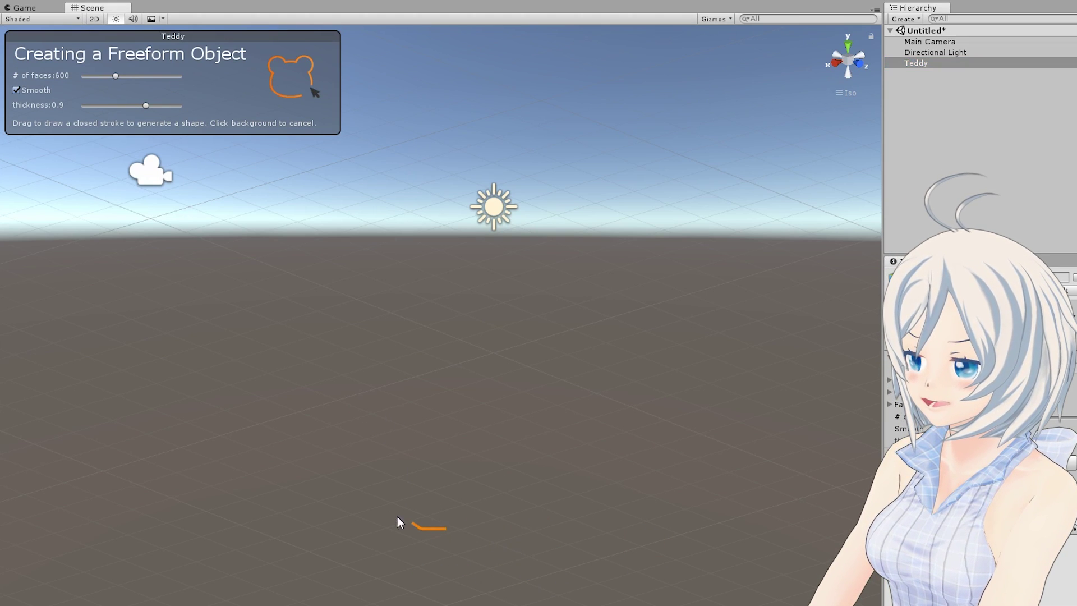
mouse_move(658, 173)
left_mouse_down()
mouse_move(675, 512)
mouse_move(610, 535)
left_mouse_up()
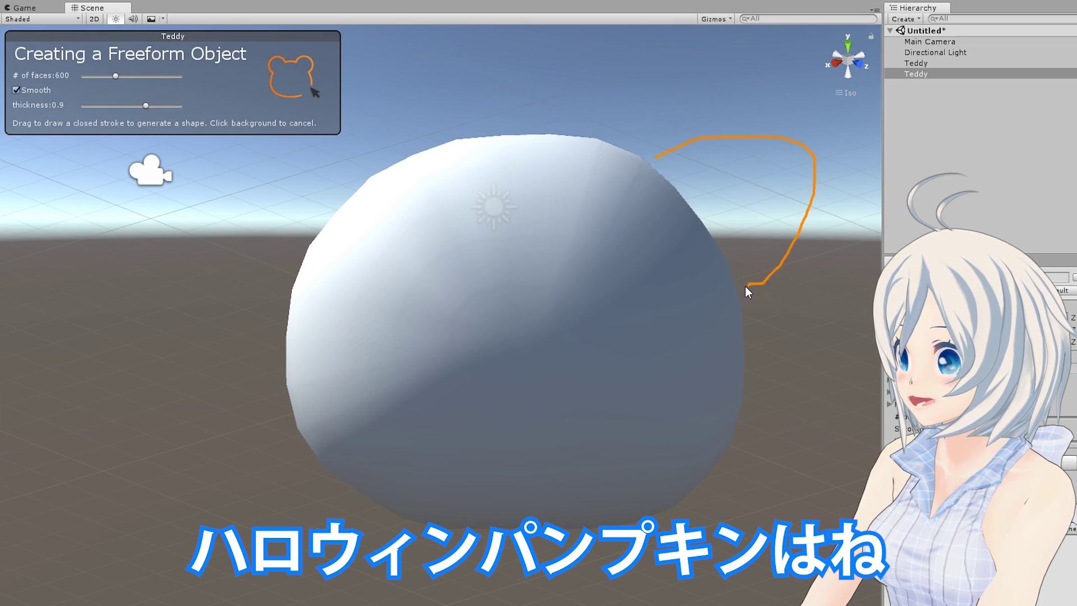
left_click_drag(749, 291, 695, 255)
left_click_drag(661, 159, 657, 157)
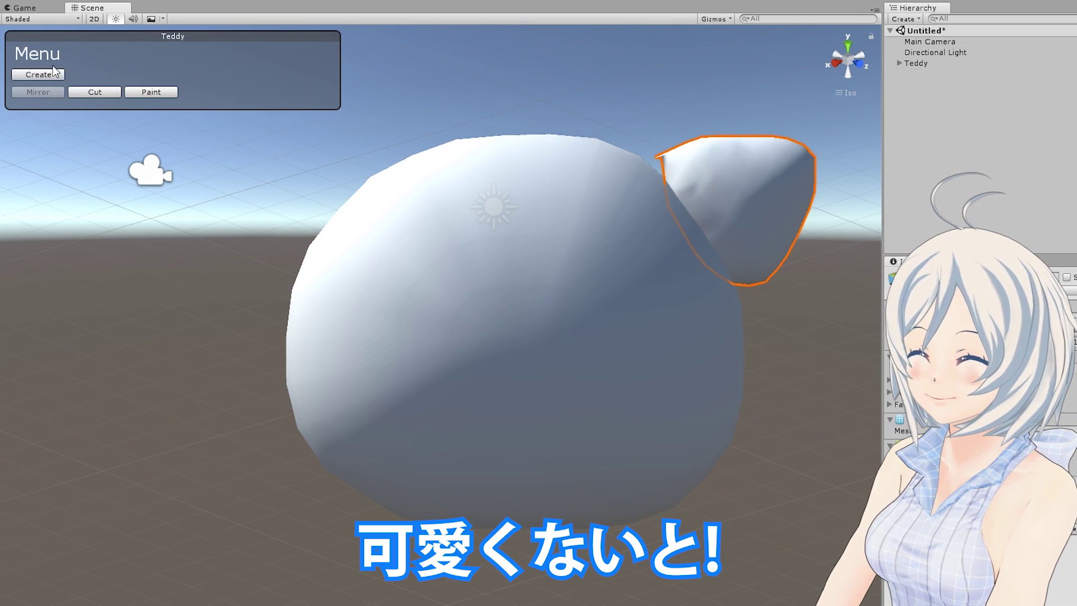
Create a second stroke forming the pointed left ear.
left_click(39, 74)
left_click_drag(348, 157, 273, 126)
left_click_drag(267, 277, 343, 245)
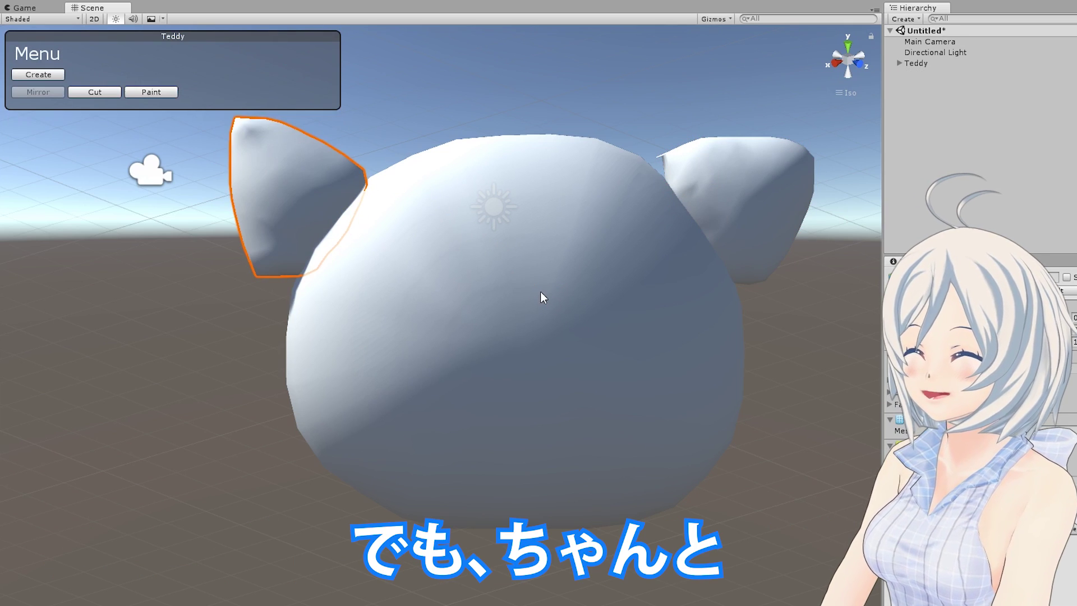
Start painting with the orange preset and fill the left ear and head.
left_click(164, 96)
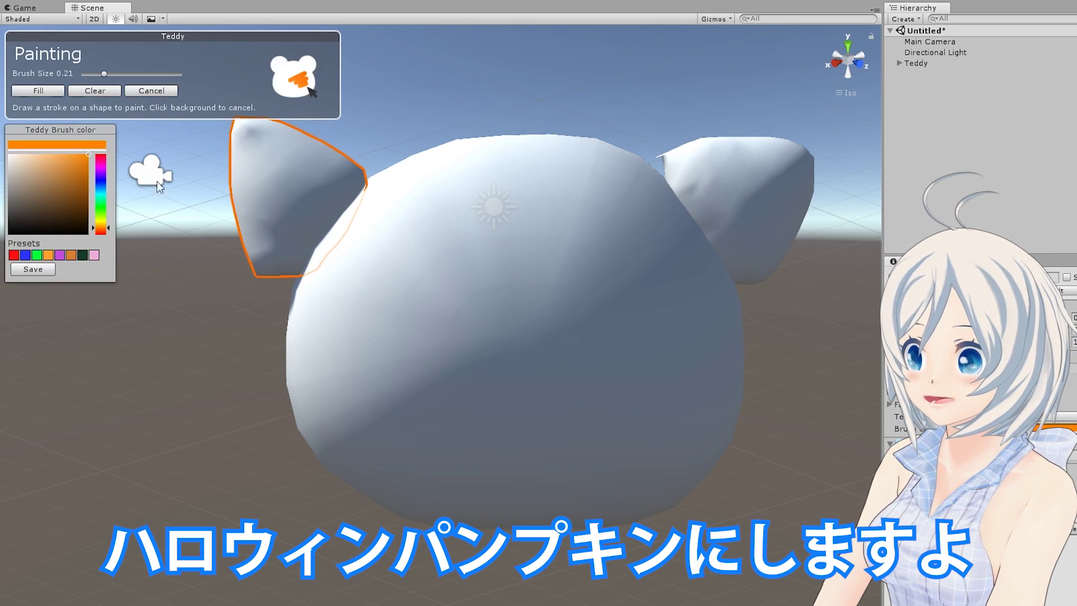
left_click(48, 254)
left_click(55, 91)
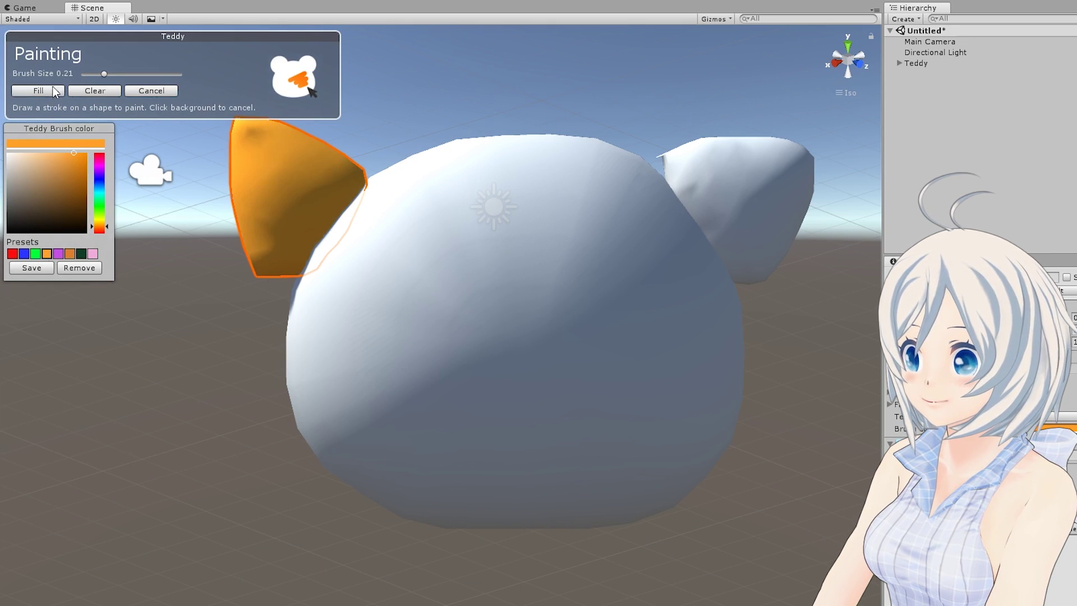
left_click(283, 257)
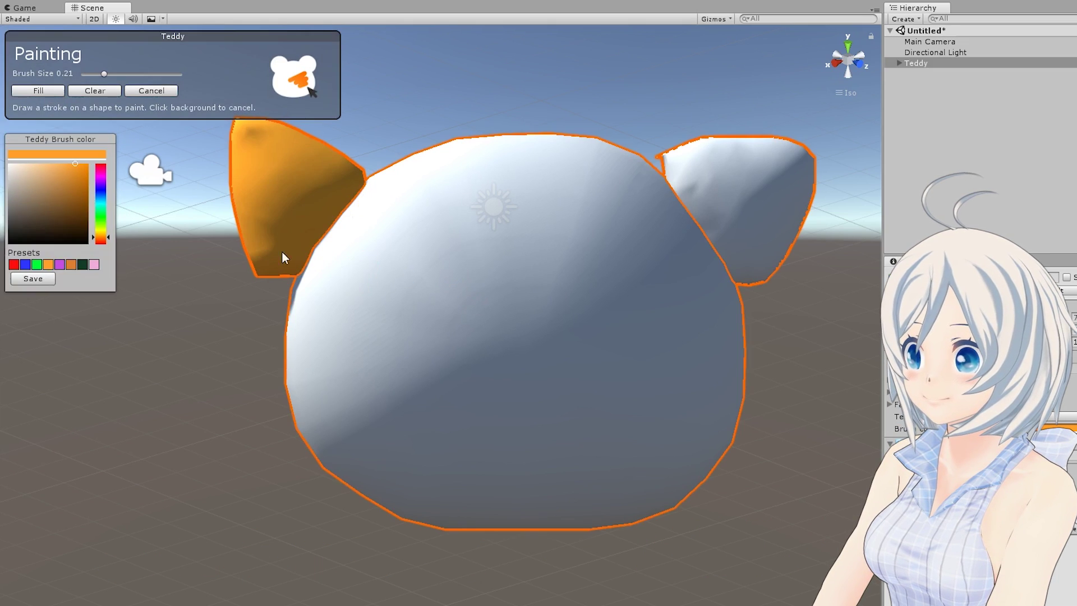
left_click(50, 90)
Fill the right ear orange, then select the whole head with a black 0.06 brush.
left_click(769, 192)
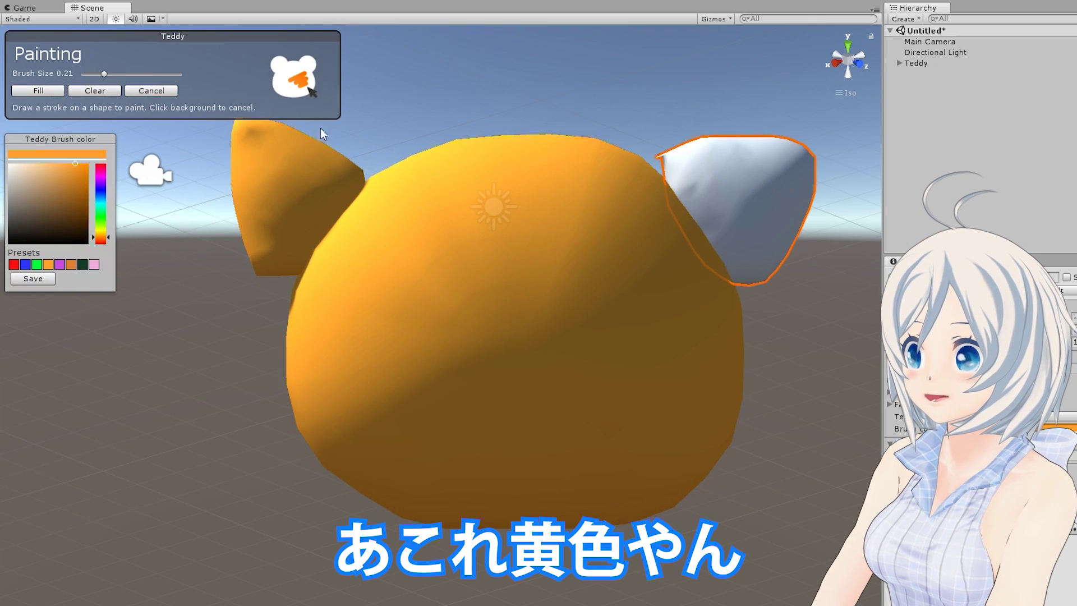
left_click(45, 89)
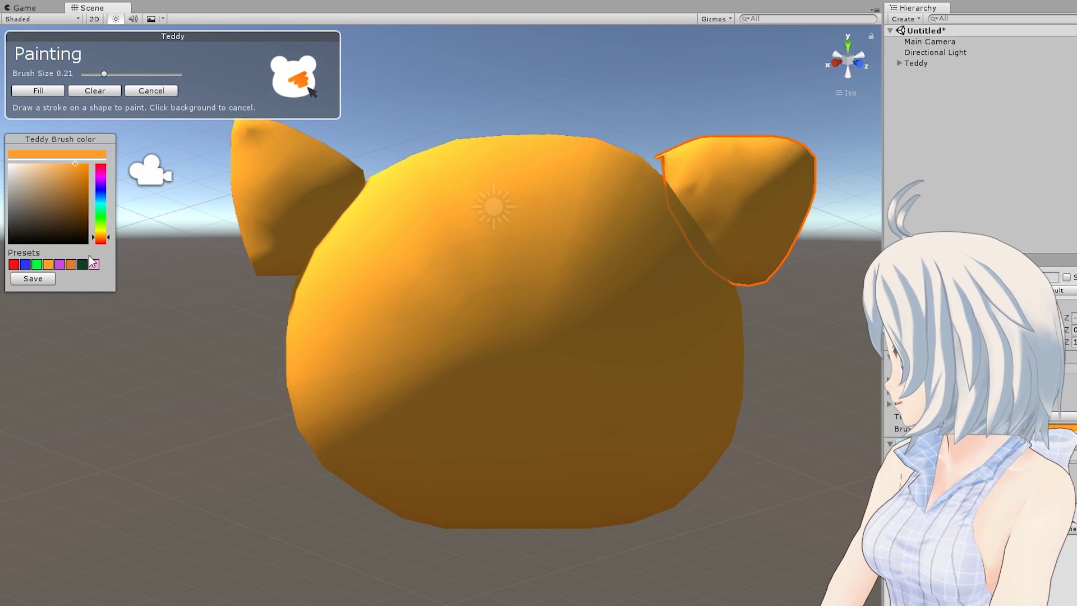
left_click(299, 179)
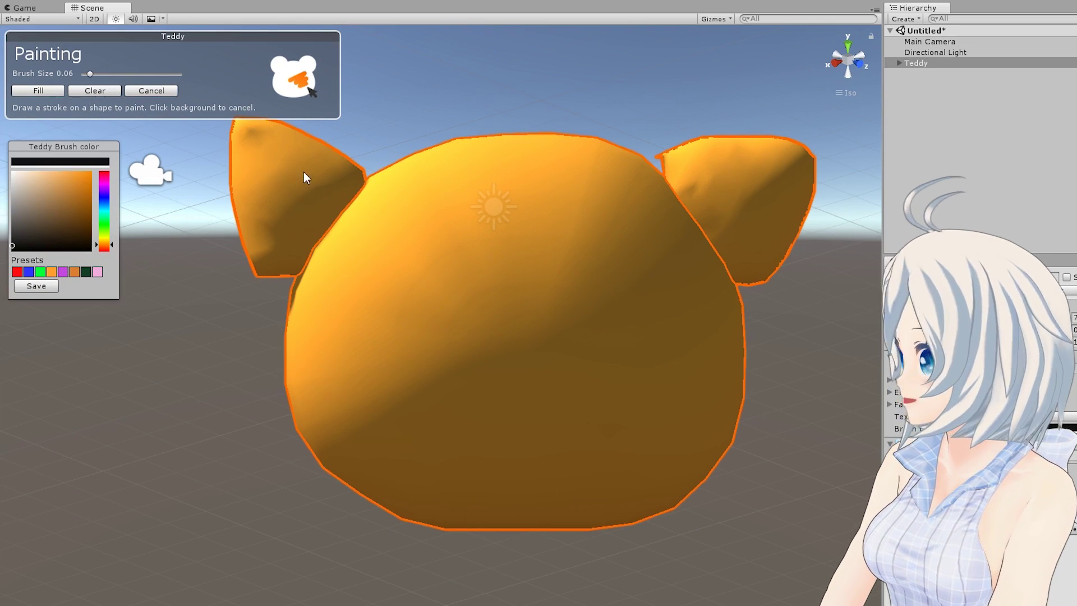
Paint black inner patches in both ears and two slanted, angry eyes on the face.
left_click_drag(262, 153, 281, 166)
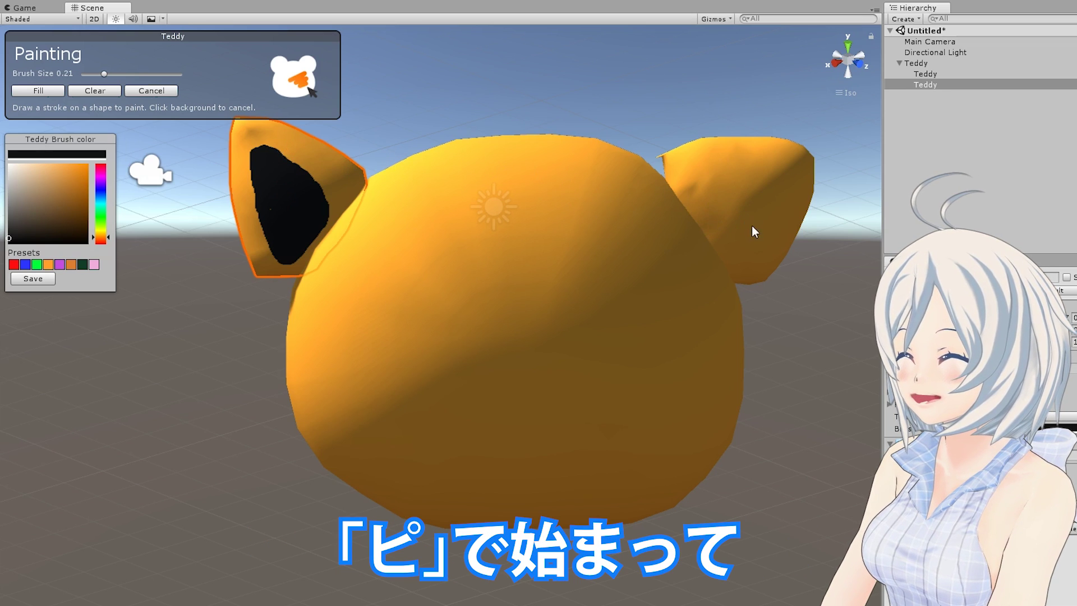
left_click(752, 226)
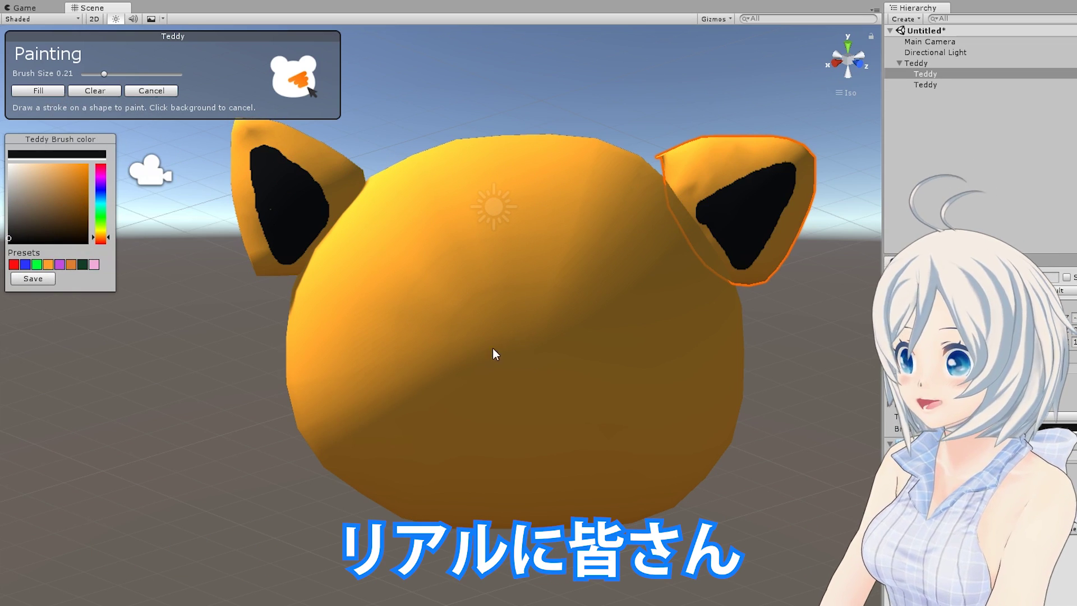
left_click(504, 348)
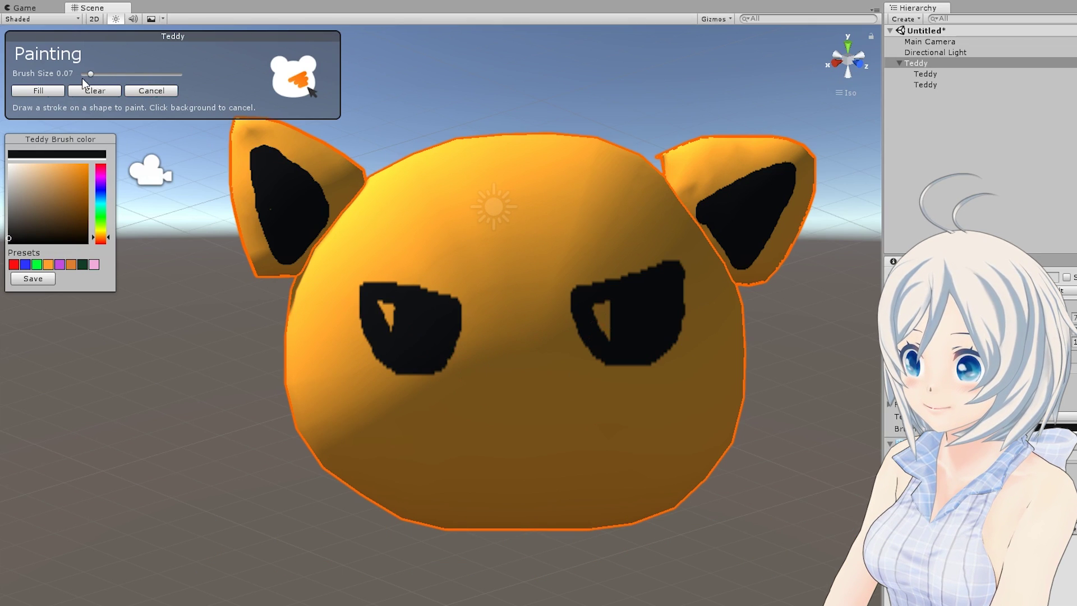
With a 0.06 brush, outline a wide black grin with two fangs and fill it solid.
left_click_drag(85, 73, 89, 74)
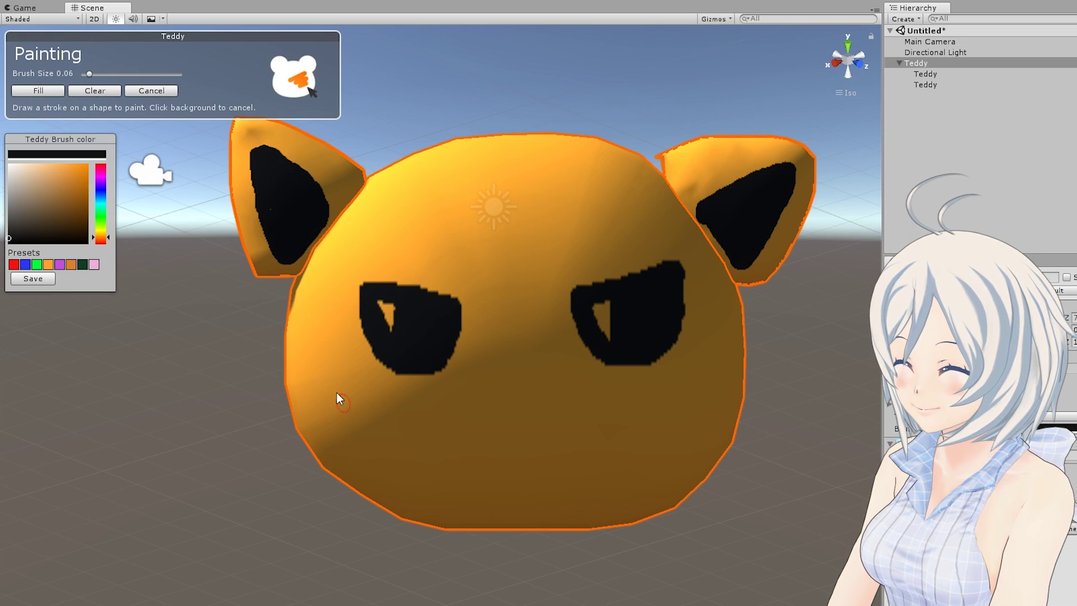
left_click_drag(337, 392, 335, 389)
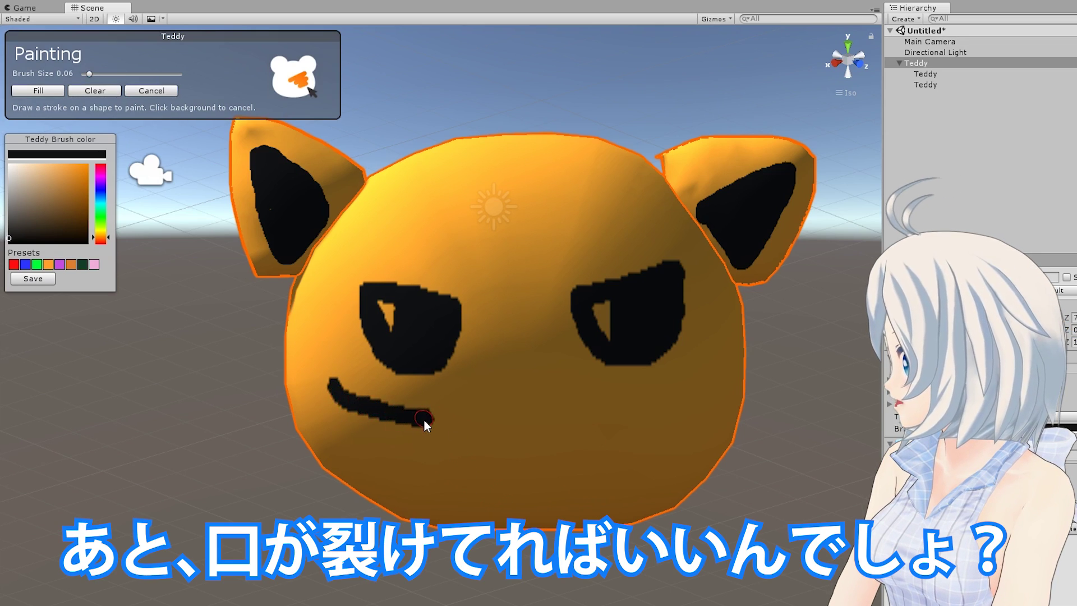
left_click_drag(422, 420, 412, 454)
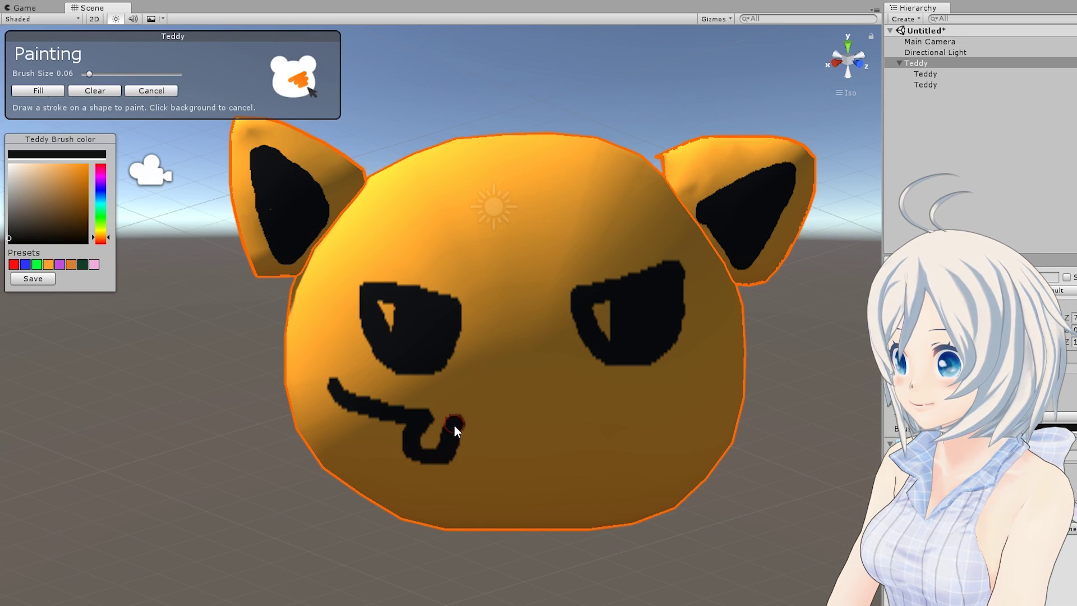
left_click_drag(455, 427, 625, 409)
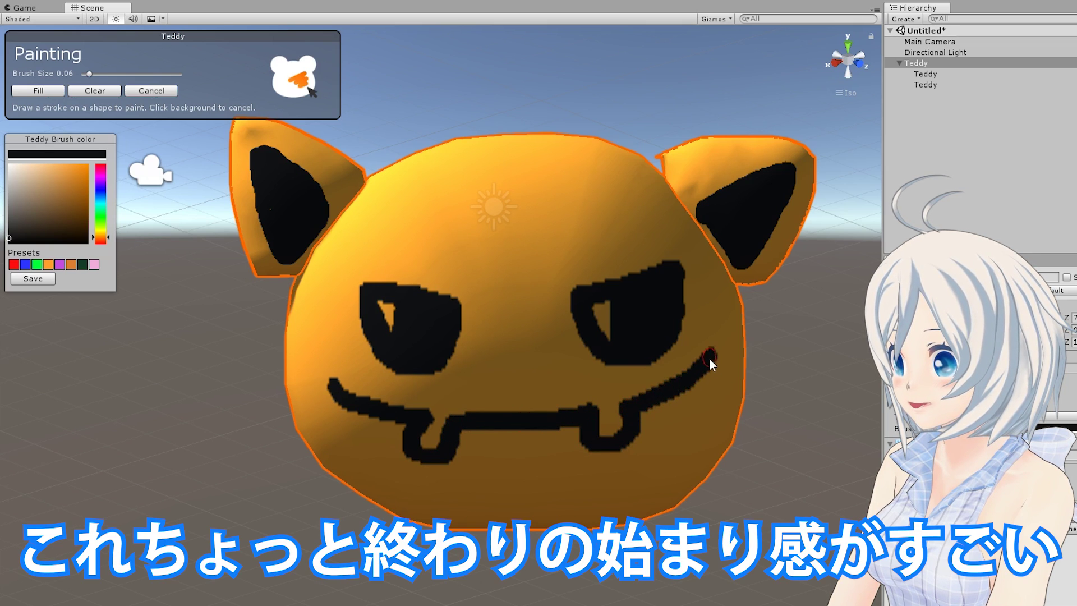
mouse_move(692, 429)
left_mouse_down()
mouse_move(628, 481)
mouse_move(533, 486)
left_mouse_up()
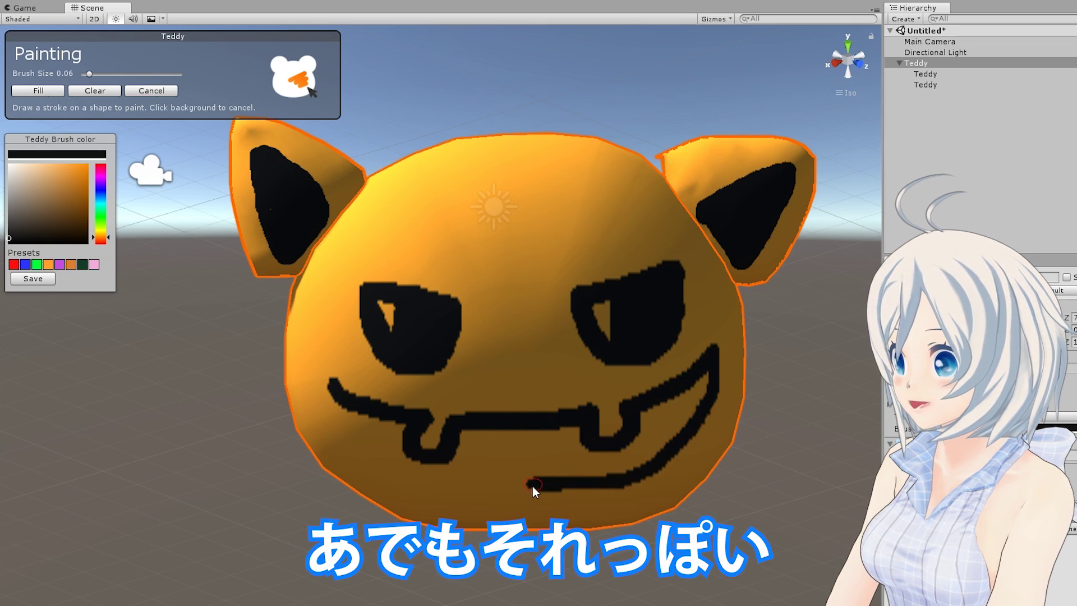
mouse_move(419, 476)
left_mouse_down()
mouse_move(359, 414)
mouse_move(376, 440)
left_mouse_up()
left_click_drag(337, 400, 345, 415)
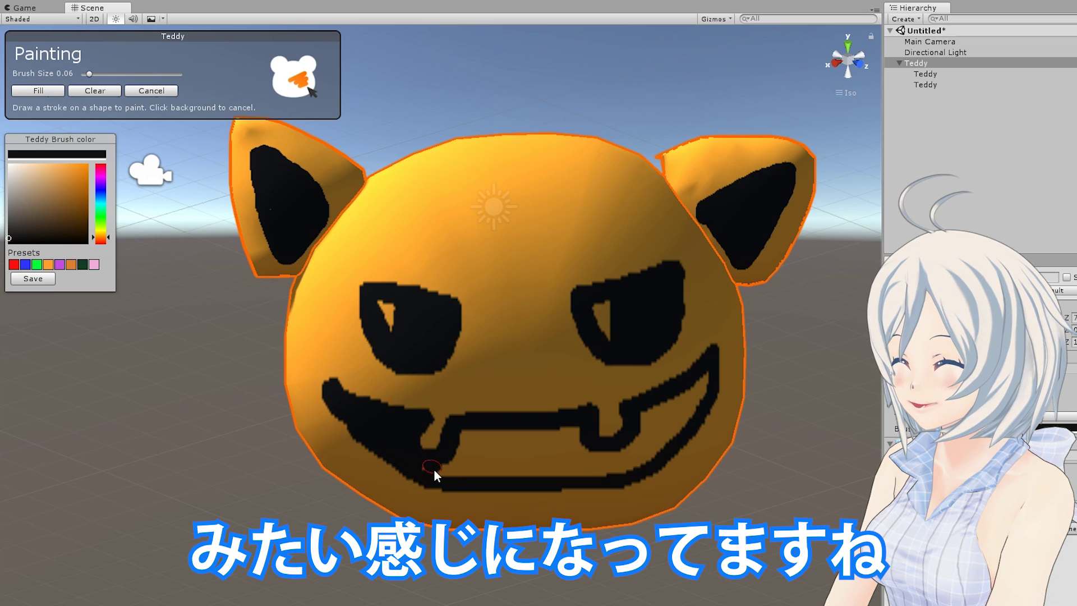
left_click_drag(577, 433, 587, 486)
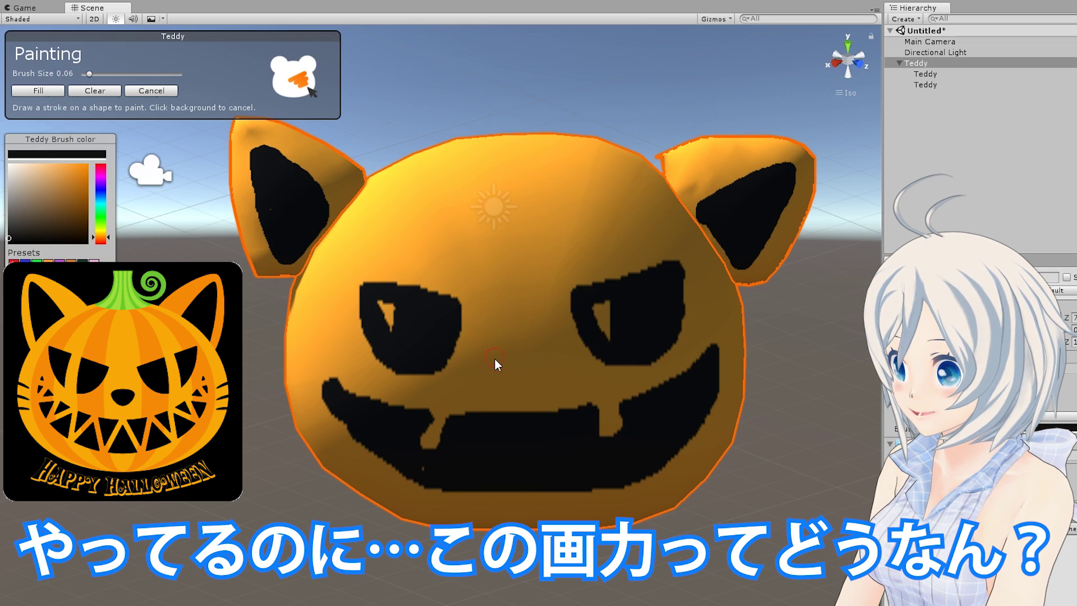
Add a small black nose, a pink left cheek, and fill the purple right cheek solid.
left_click_drag(524, 354, 504, 375)
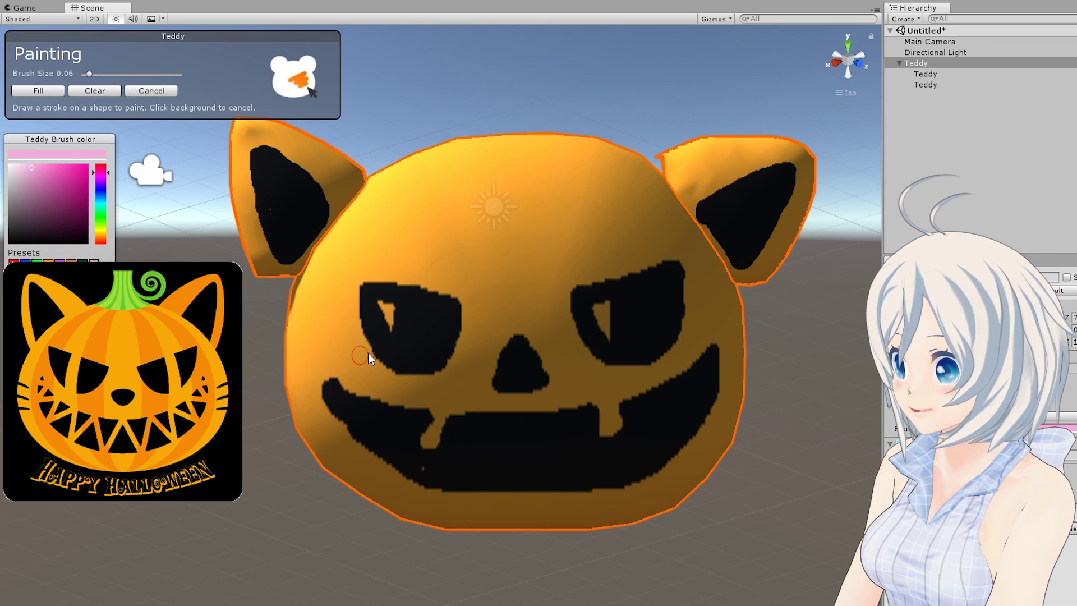
left_click_drag(353, 364, 335, 375)
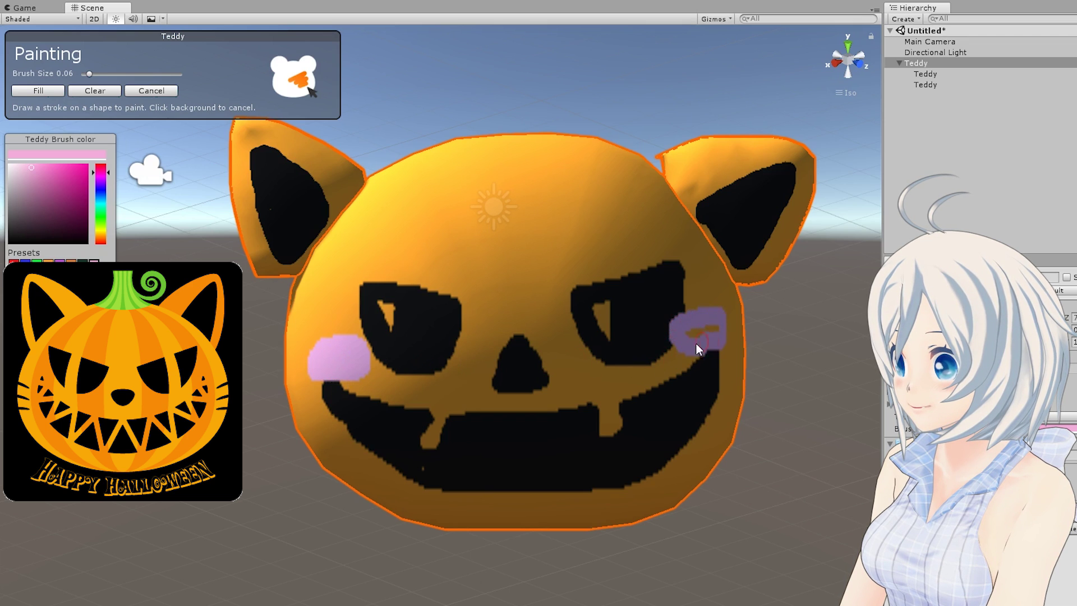
left_click_drag(696, 348, 701, 325)
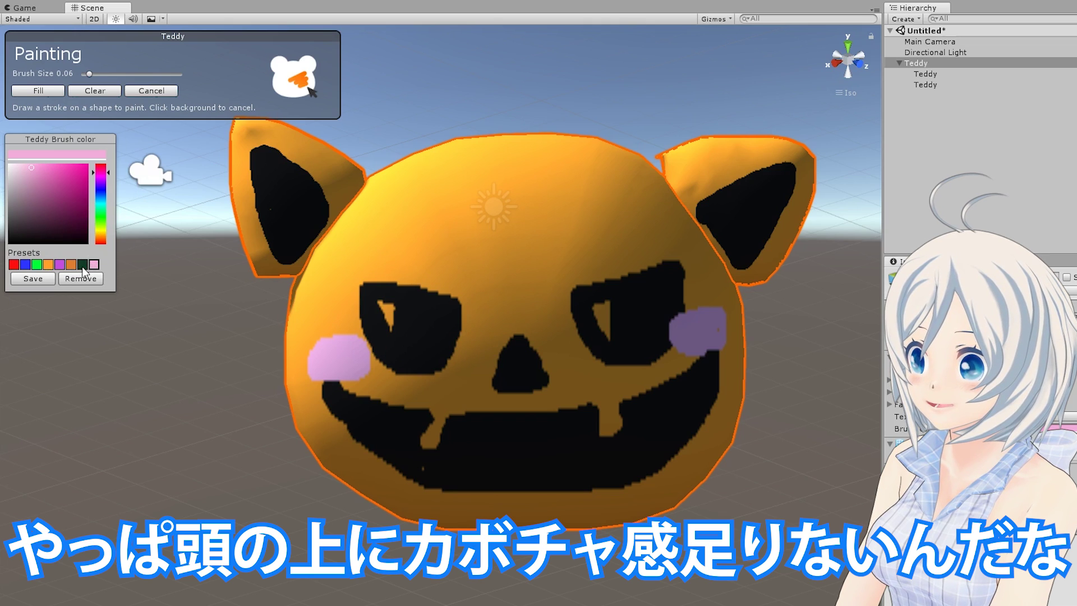
Paint and fill a dark-green zigzag cap across the top of the head, then exit painting.
left_click(83, 265)
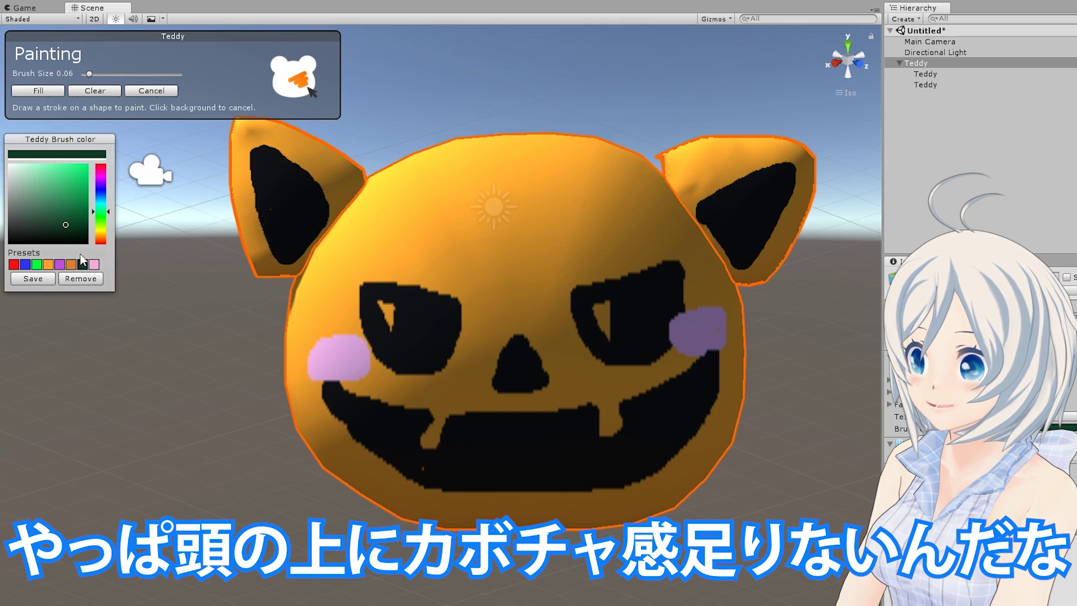
left_click_drag(425, 151, 433, 150)
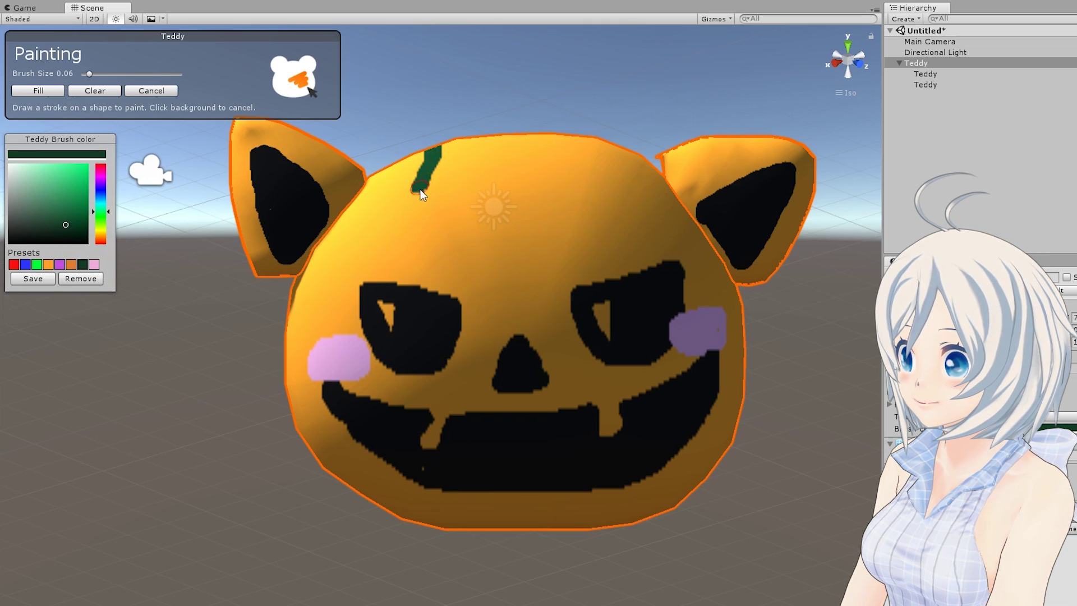
left_click_drag(517, 175, 564, 184)
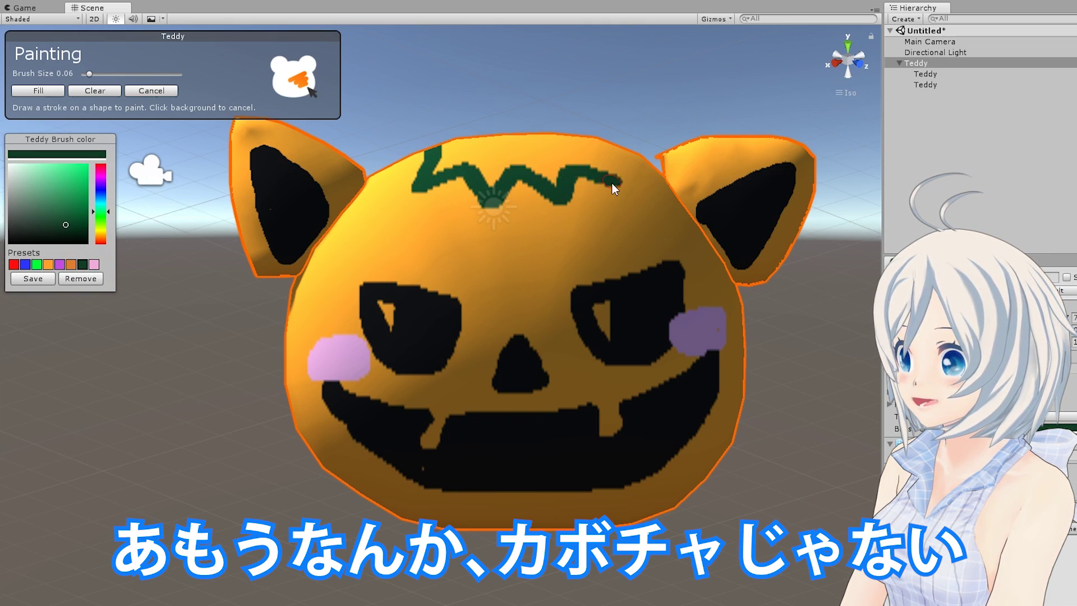
mouse_move(585, 142)
left_mouse_down()
mouse_move(452, 144)
mouse_move(433, 174)
left_mouse_up()
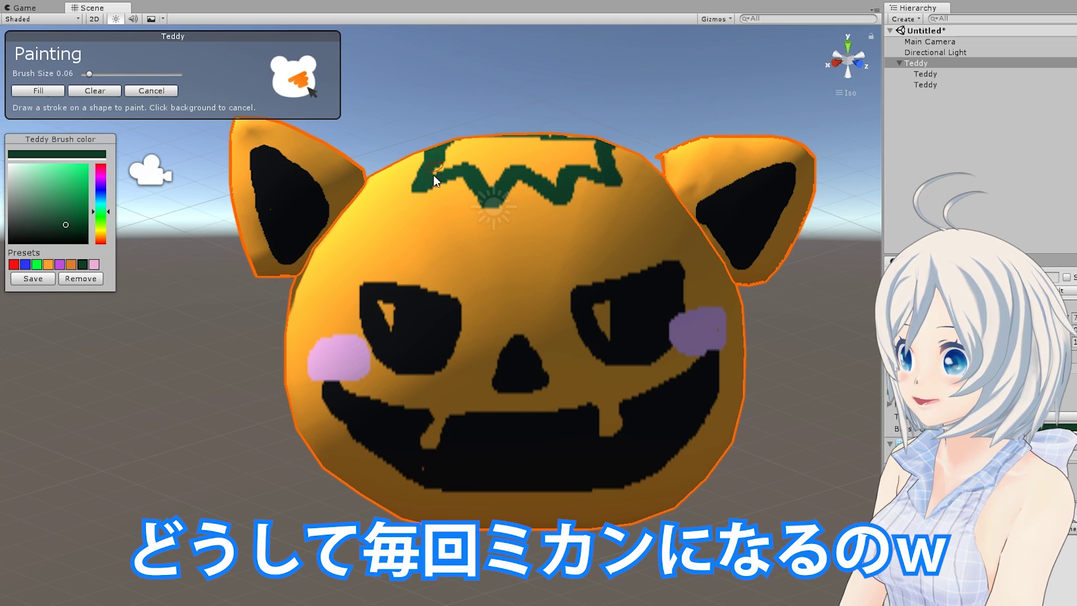
mouse_move(564, 143)
left_mouse_down()
mouse_move(481, 144)
mouse_move(425, 173)
mouse_move(597, 156)
left_mouse_up()
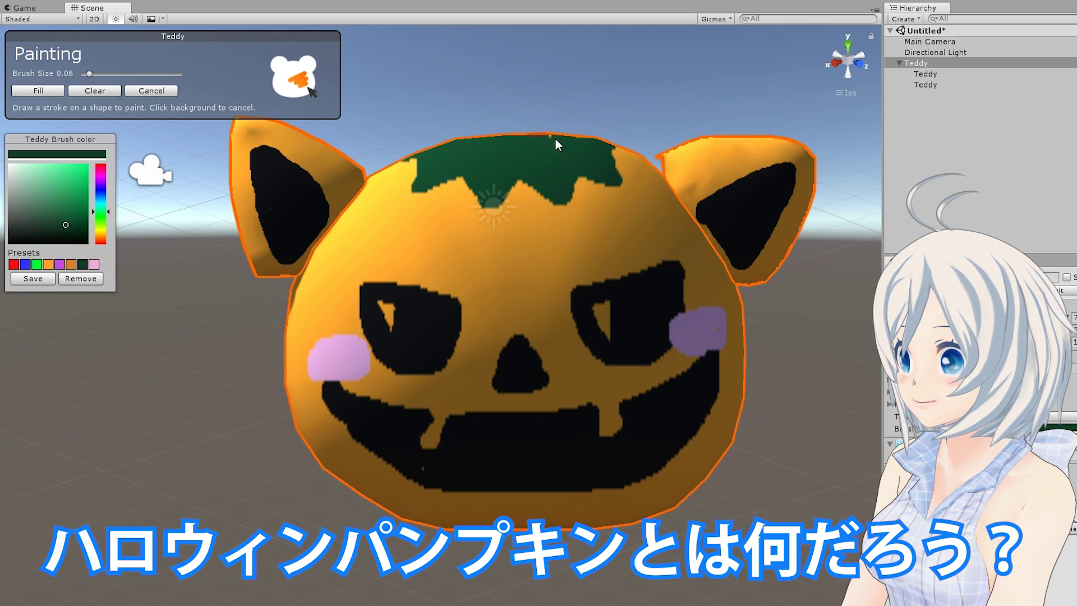
left_click(399, 156)
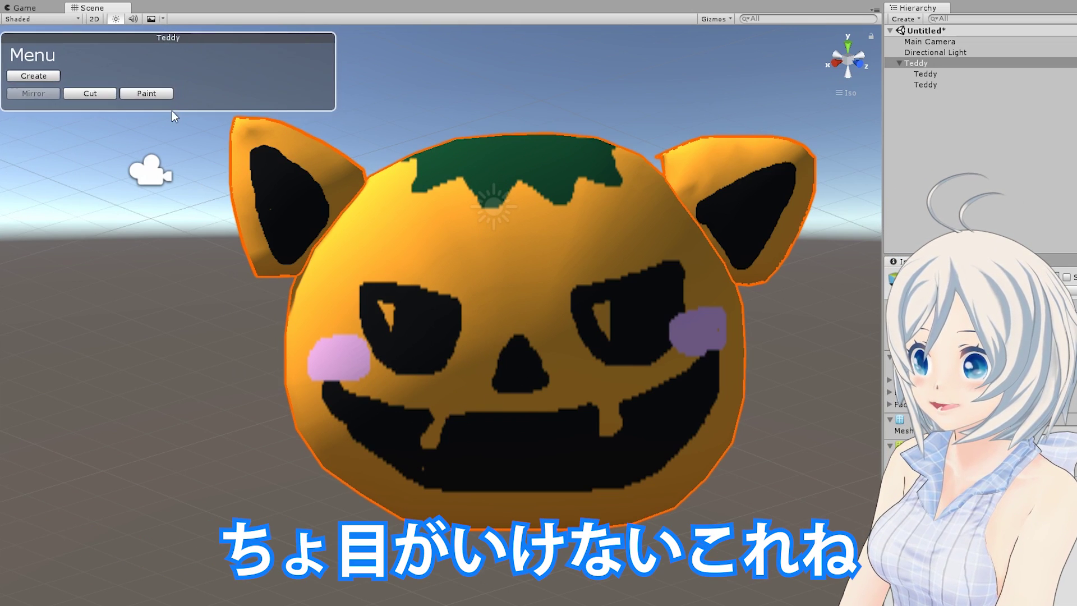
Resume painting and set the brush colour to white.
left_click_drag(172, 107, 158, 110)
left_click(157, 95)
left_click_drag(78, 135, 136, 135)
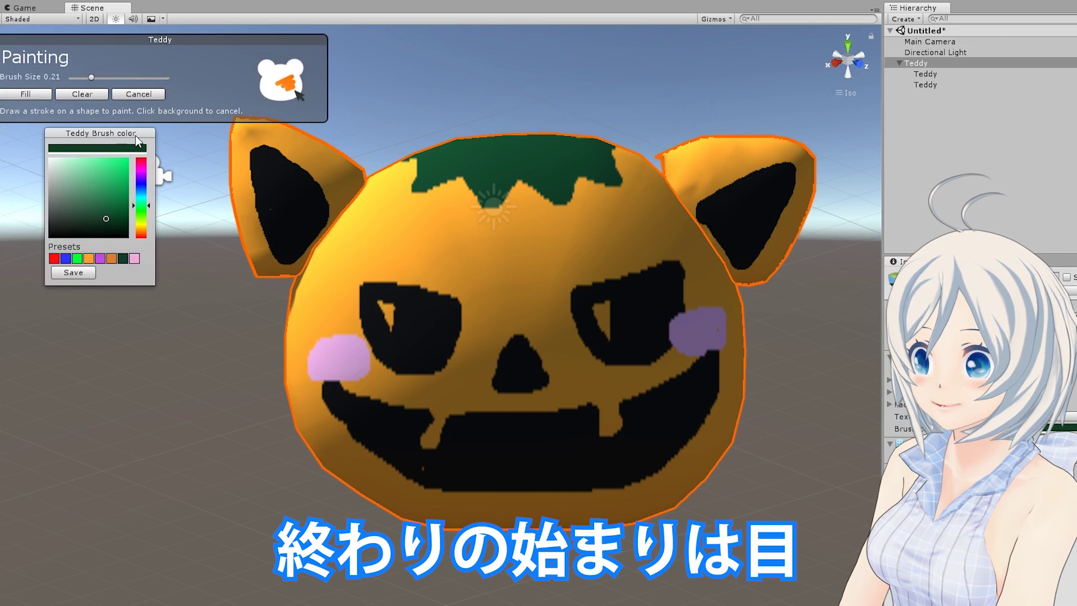
left_click(60, 160)
left_click_drag(61, 159, 55, 162)
With a 0.03 brush, paint highlight glints inside both eyes.
left_click_drag(91, 77, 74, 77)
mouse_move(375, 297)
left_mouse_down()
mouse_move(397, 301)
mouse_move(387, 336)
mouse_move(375, 297)
left_mouse_up()
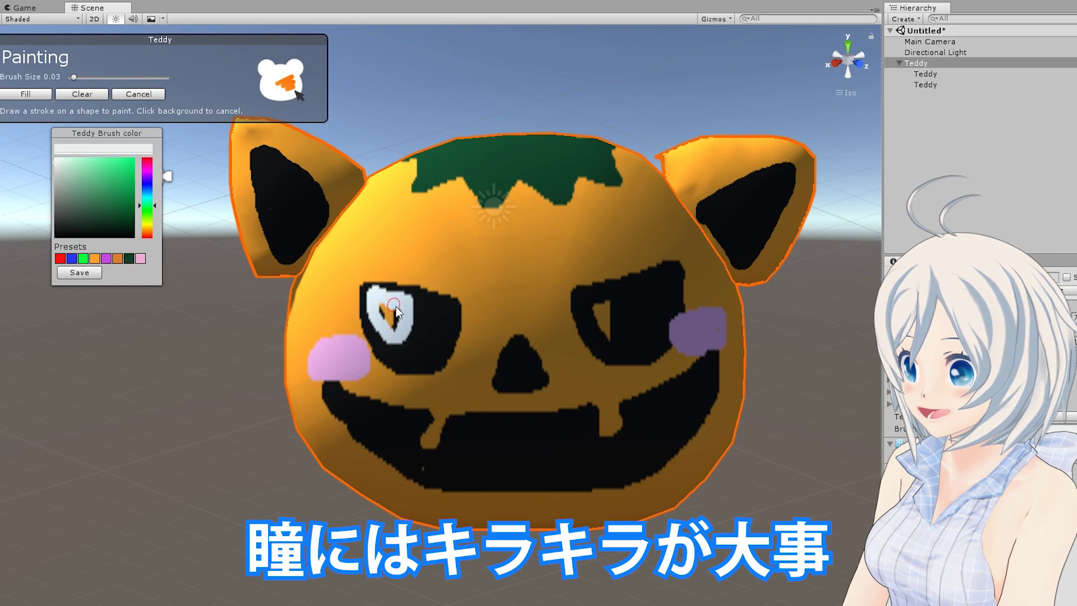
left_click_drag(601, 306, 628, 325)
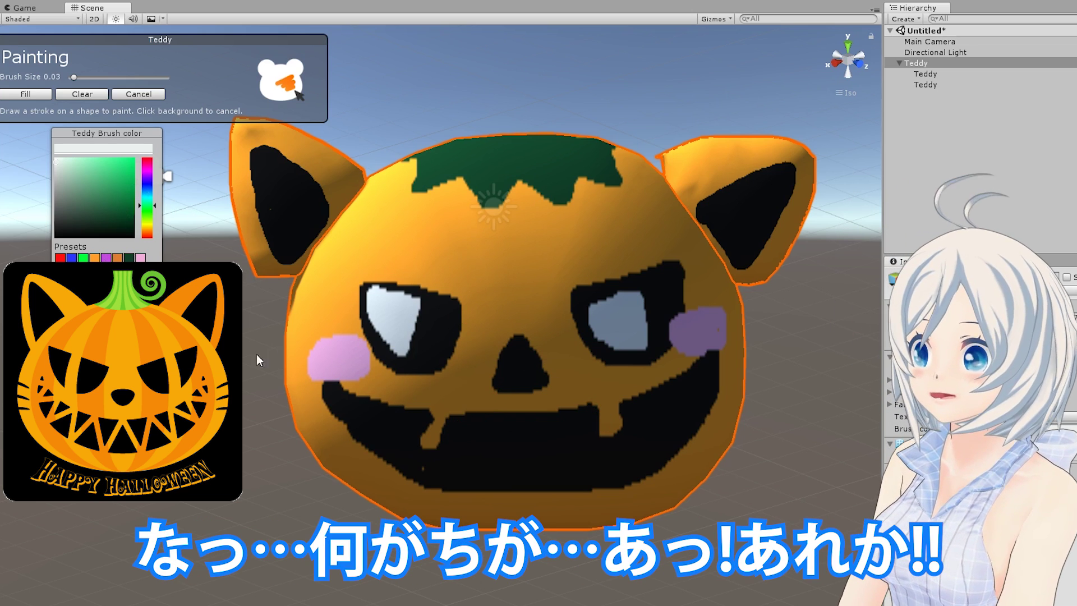
Paint an orange wedge-shaped ridge stripe below the green top.
left_click(118, 251)
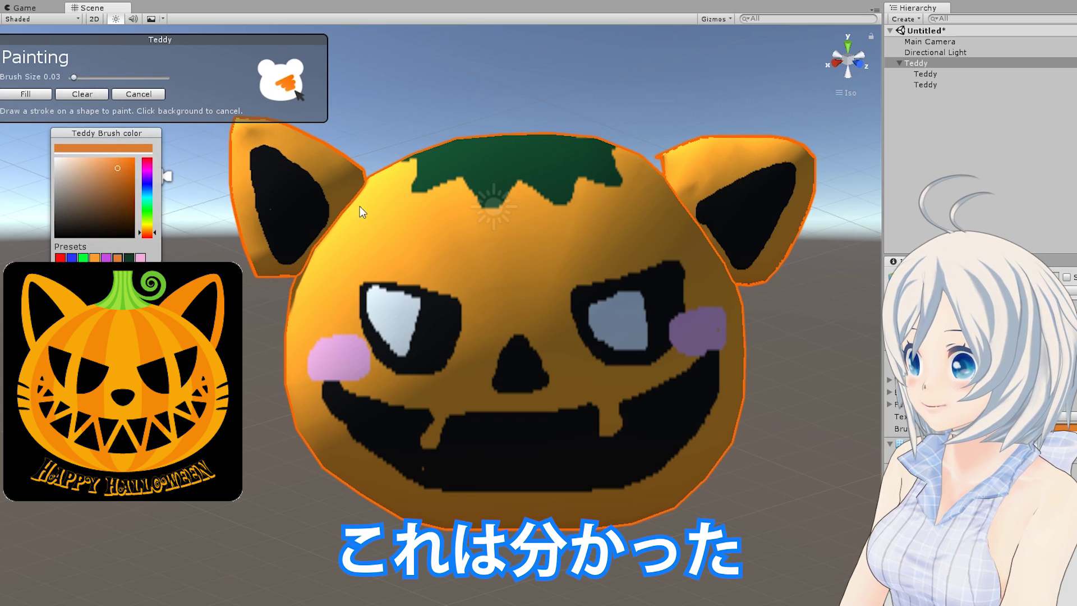
left_click_drag(454, 194, 457, 191)
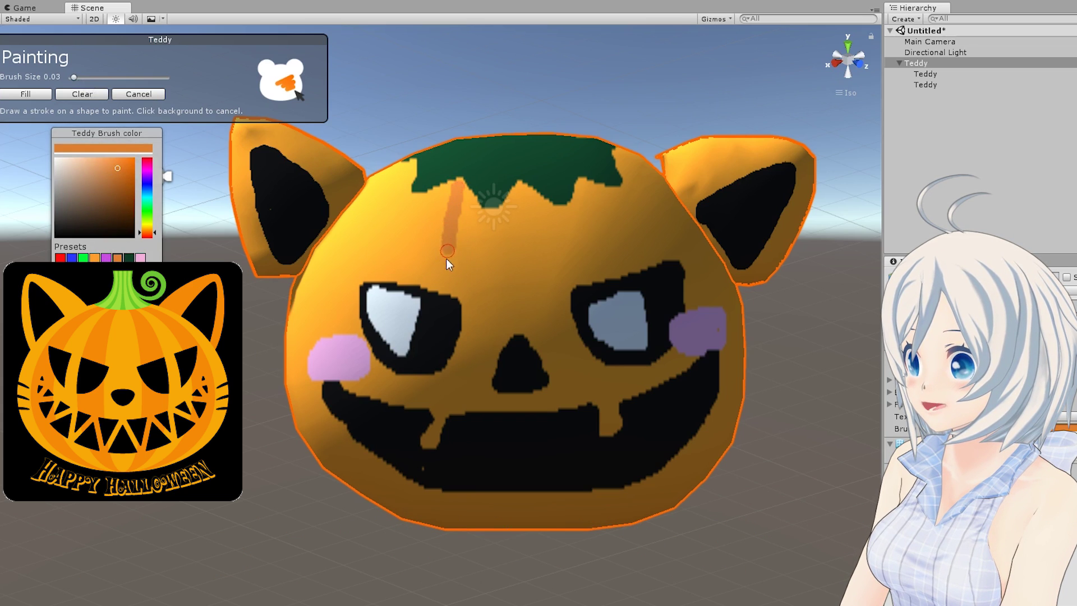
left_click_drag(447, 260, 445, 288)
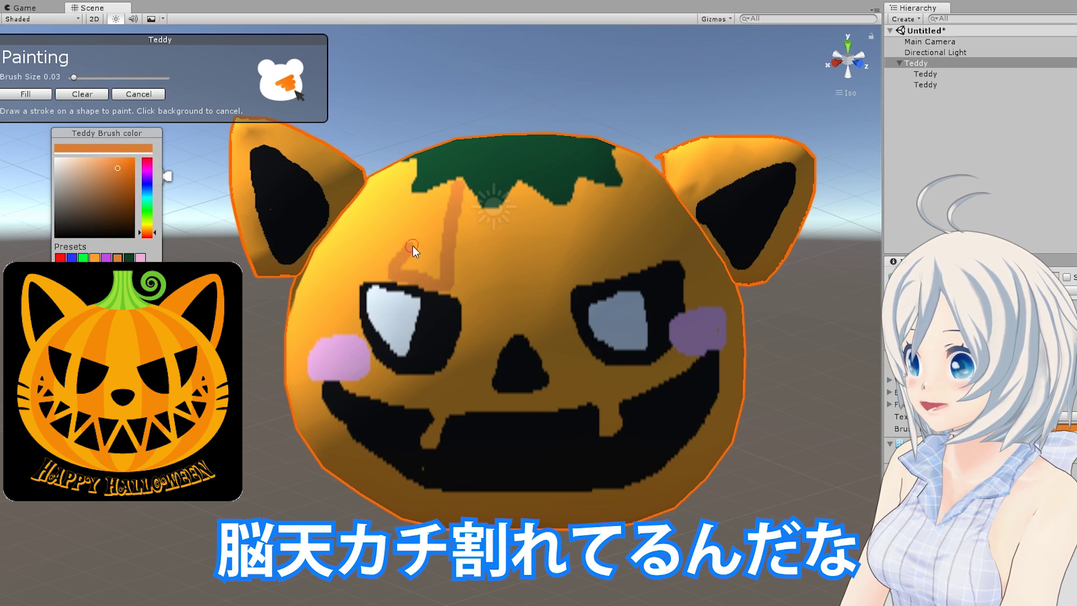
left_click_drag(412, 246, 450, 190)
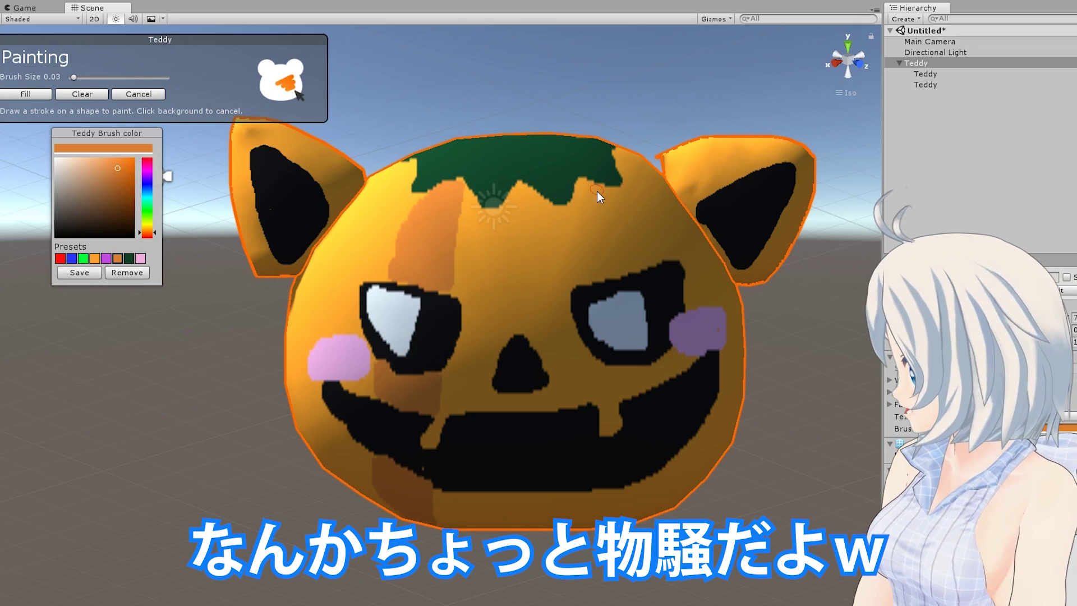
Add a brown ridge stripe toward the right eye and red stripes beside the left eye.
left_click_drag(591, 186, 614, 264)
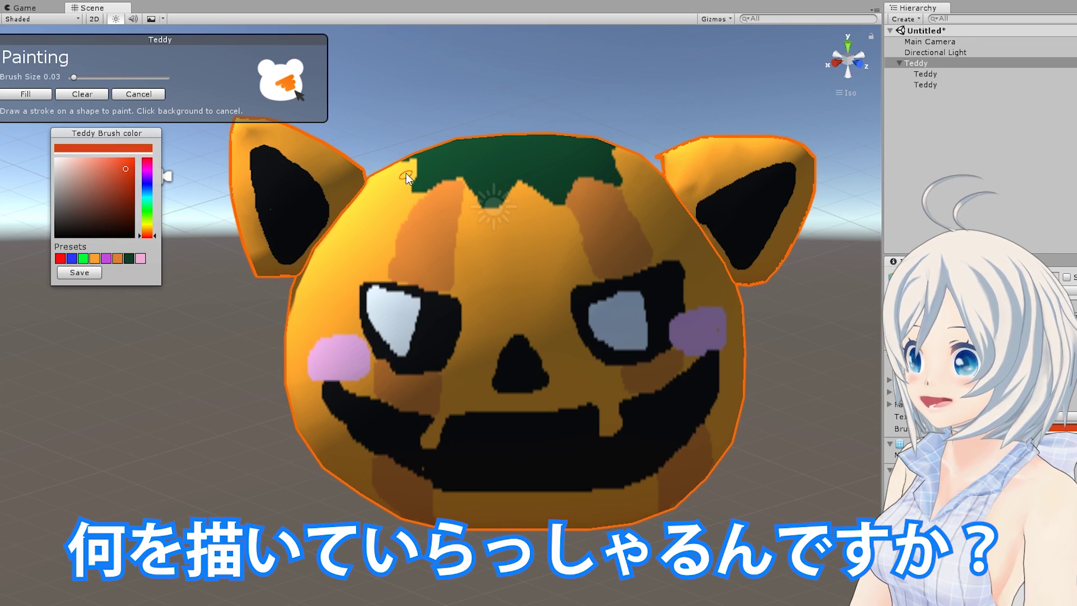
left_click_drag(412, 179, 363, 290)
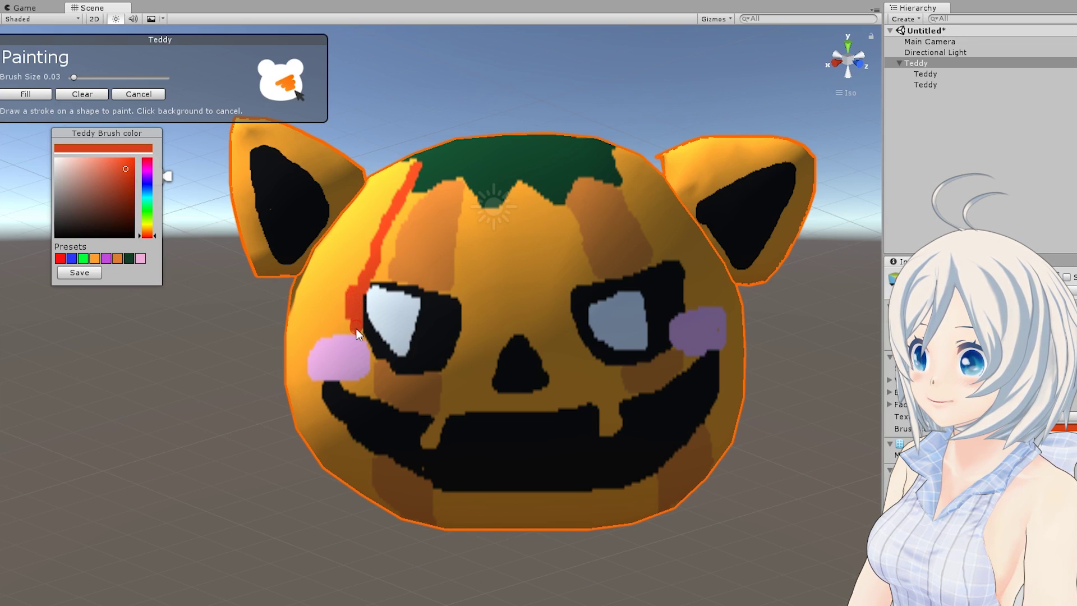
left_click_drag(337, 329, 328, 318)
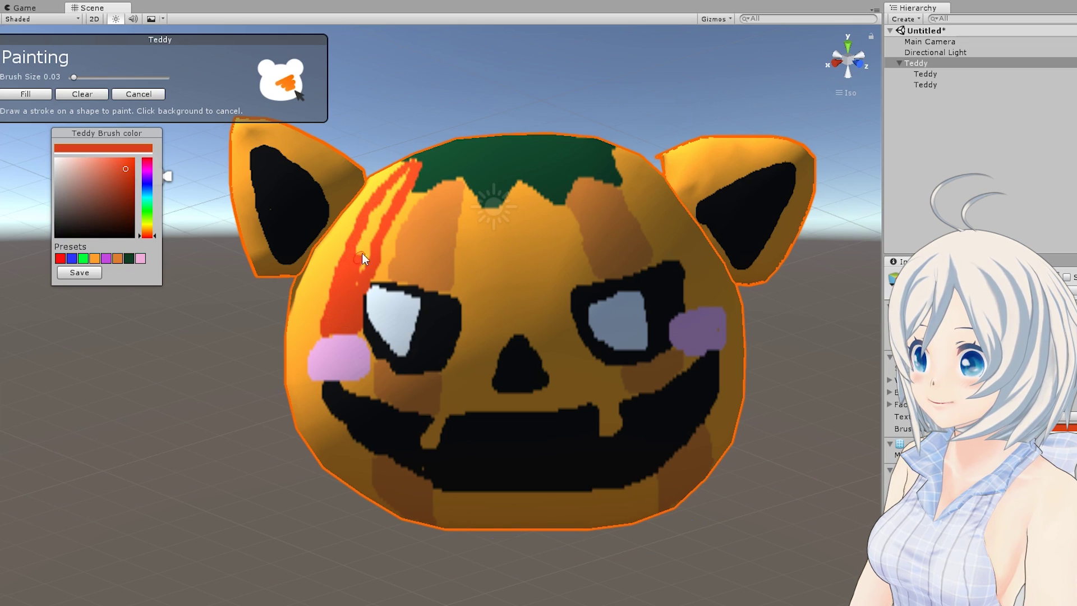
left_click_drag(345, 220, 376, 184)
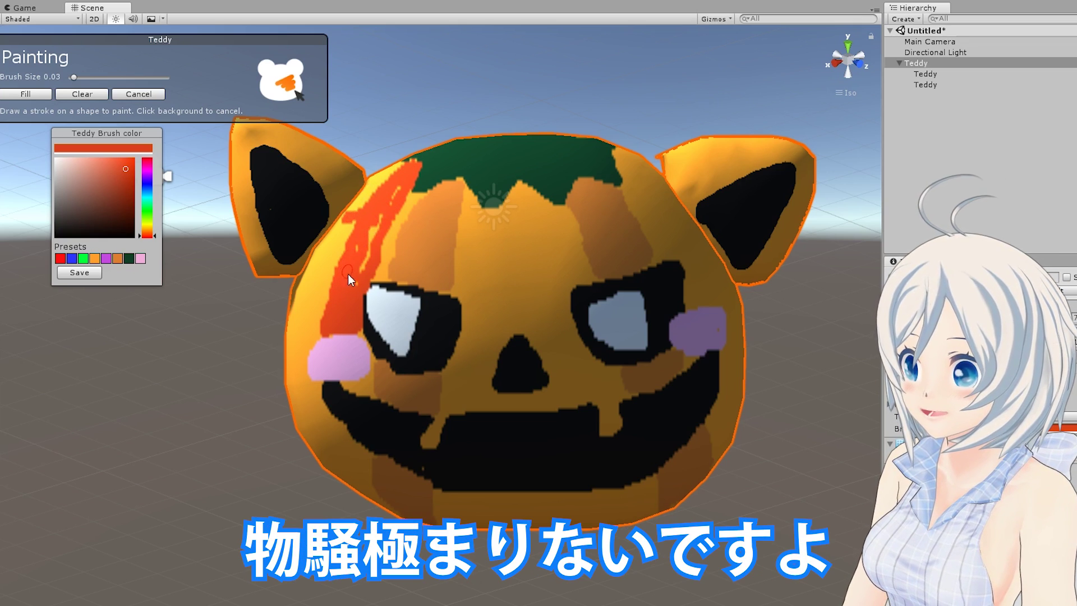
scroll(508, 333, "down", 2)
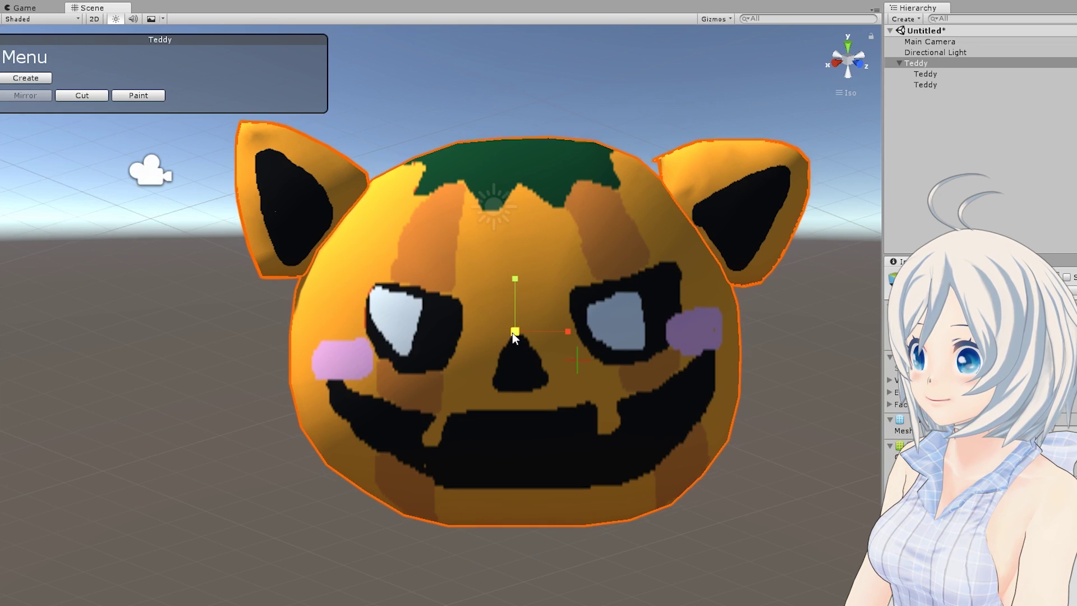
scroll(493, 337, "down", 5)
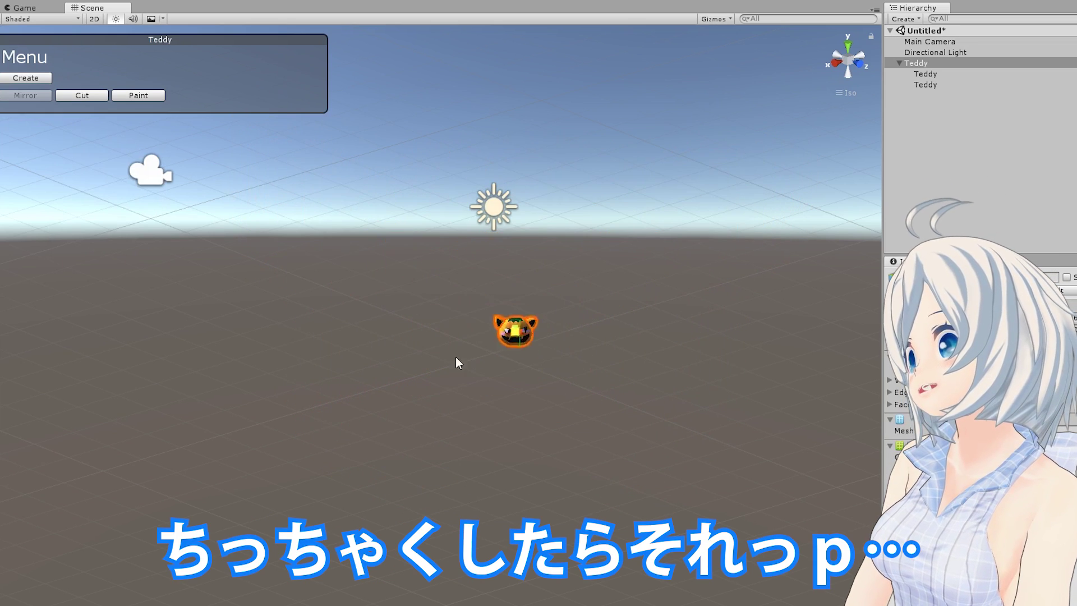
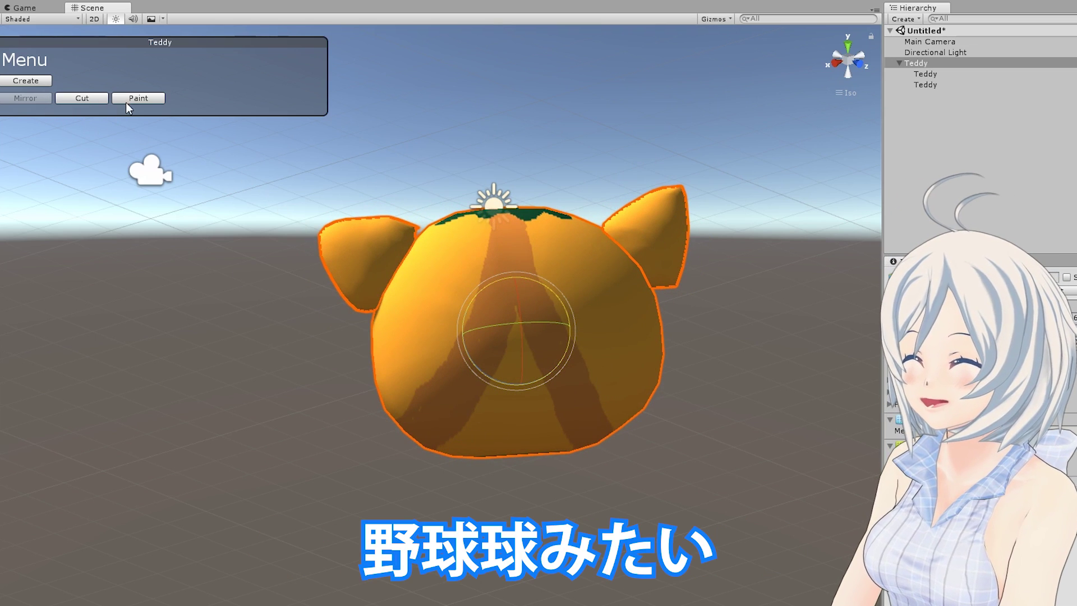
Paint a solid heart on the pumpkin bear's back, filling in the heart's notch.
left_click(156, 98)
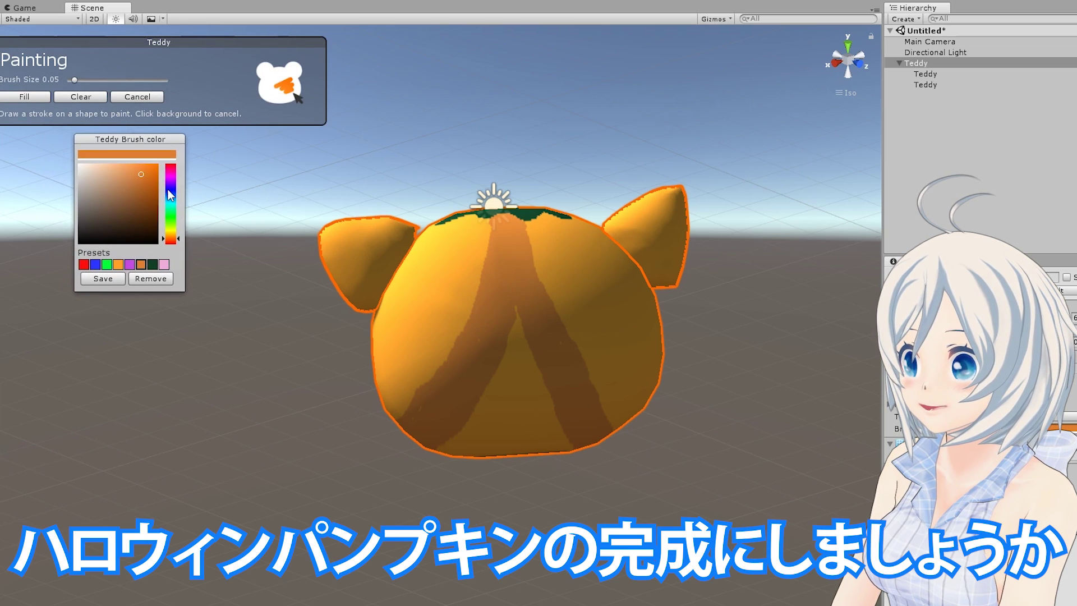
left_click(168, 189)
left_click(171, 202)
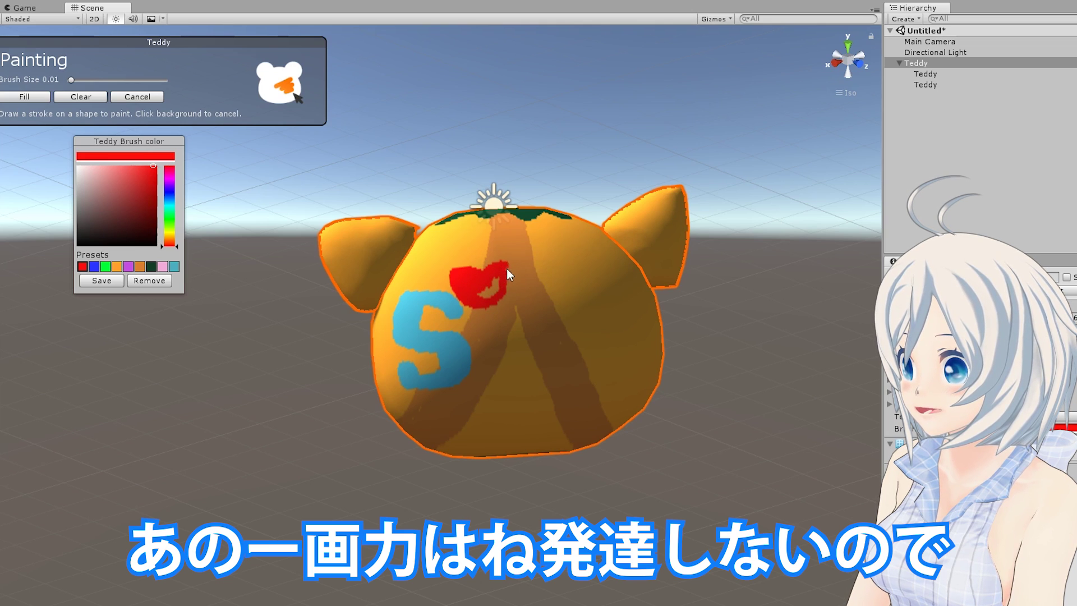
left_click_drag(493, 297, 491, 283)
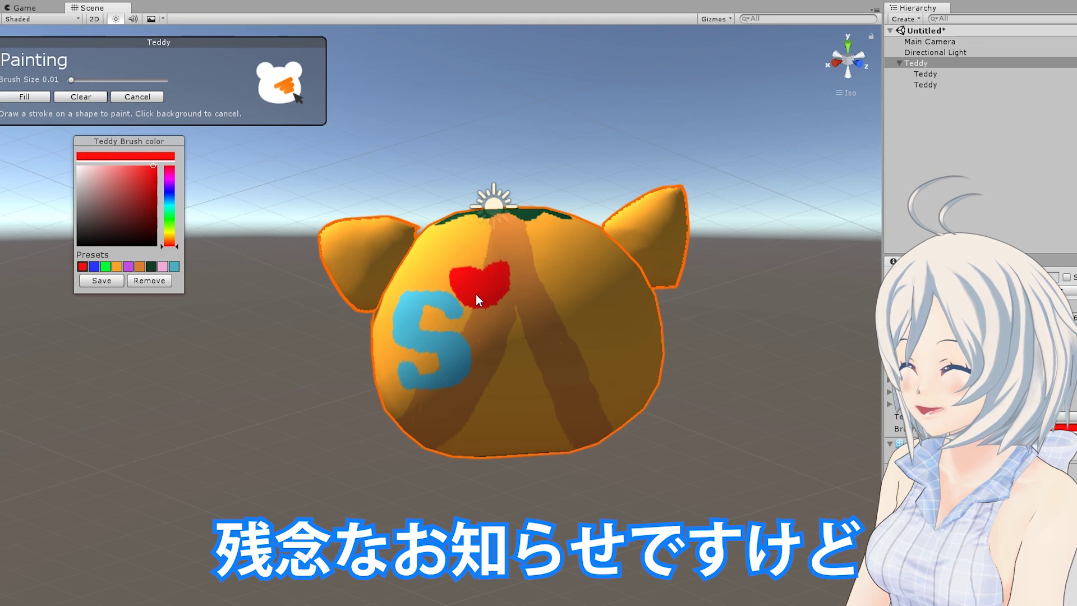
Paint the teal letters S and i beside the heart.
left_click(174, 267)
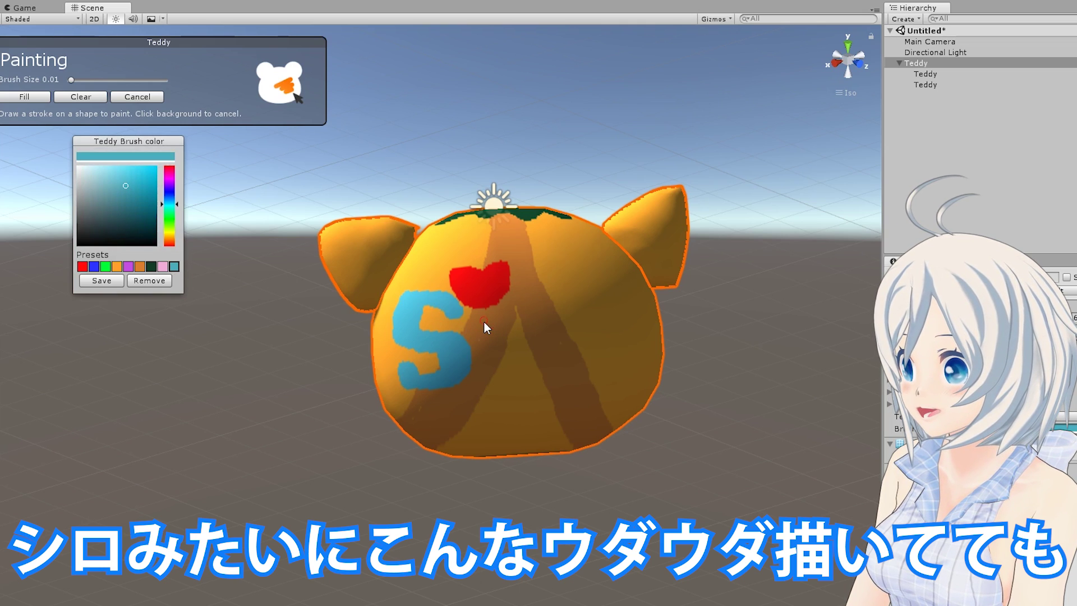
left_click_drag(484, 322, 502, 359)
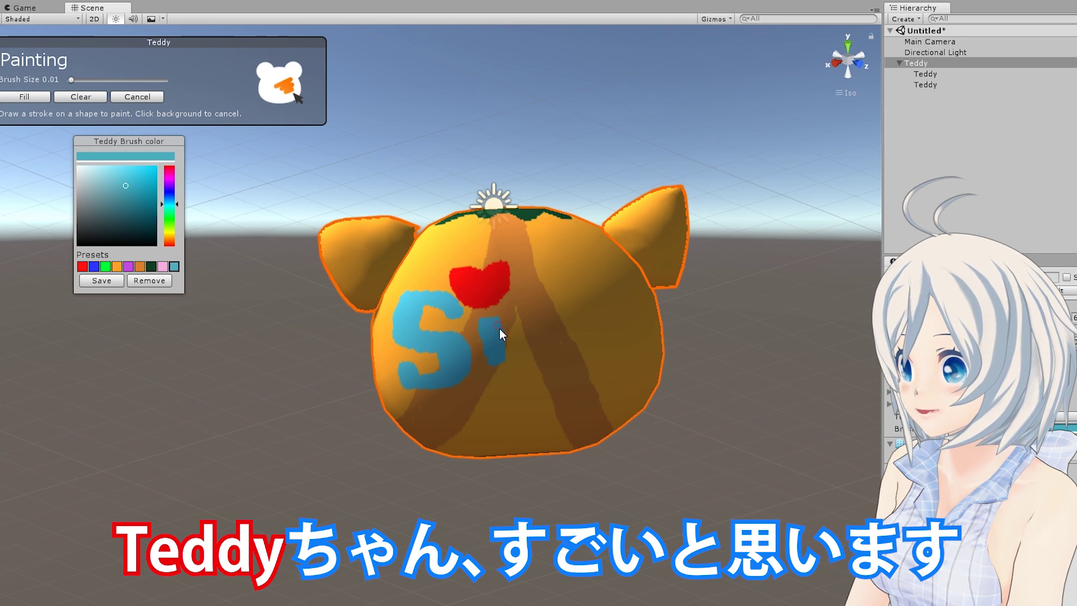
mouse_move(497, 378)
left_mouse_down()
mouse_move(489, 355)
mouse_move(630, 312)
left_mouse_up()
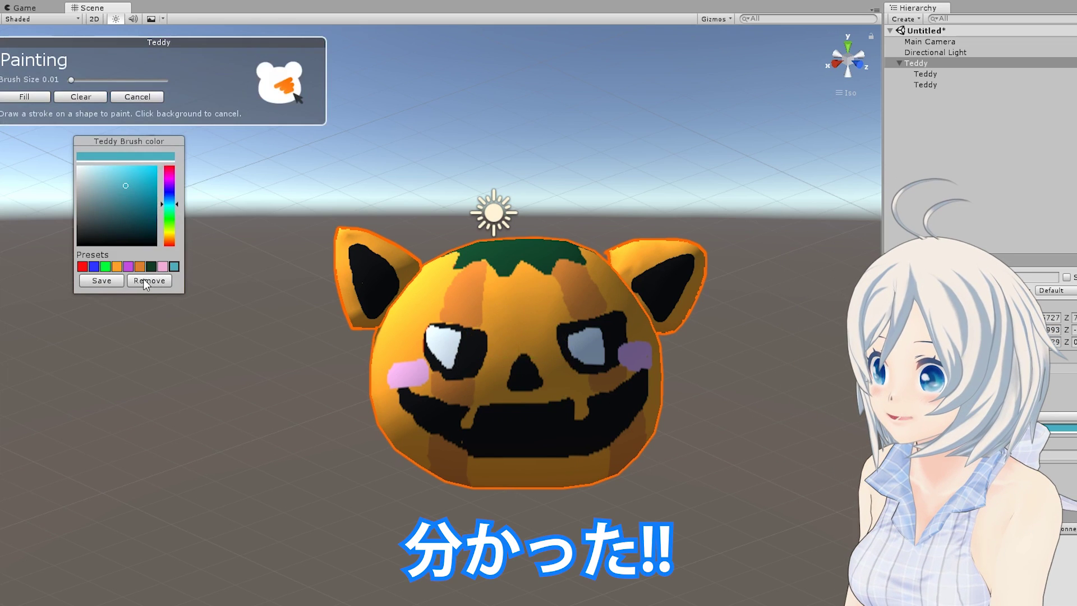
Paint 'HALLW' across the forehead in the brown-orange preset, then exit painting and deselect.
left_click(129, 267)
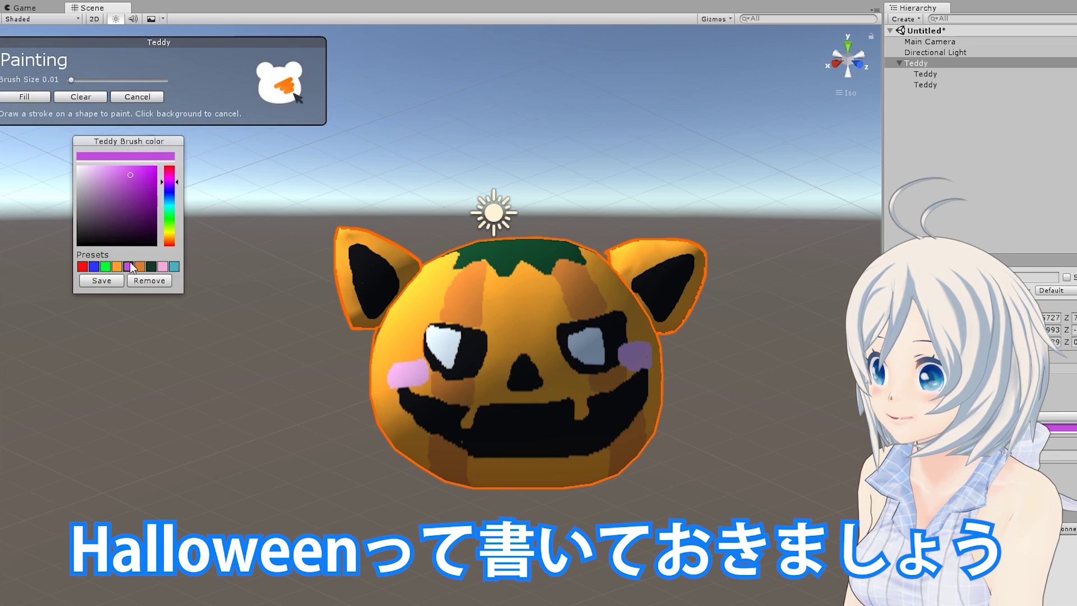
left_click(141, 266)
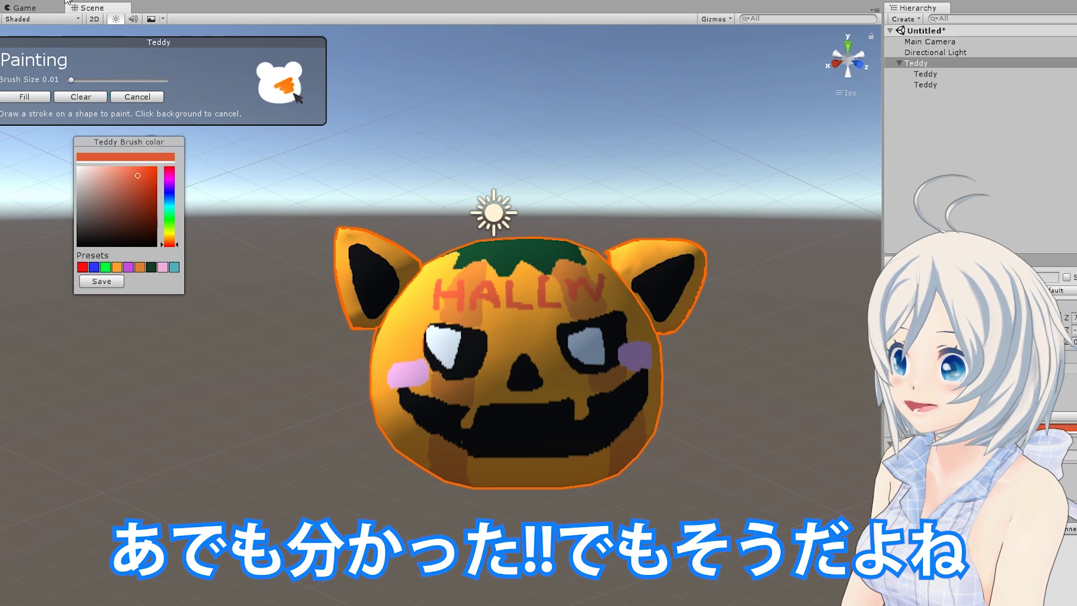
key("Escape")
left_click(550, 382)
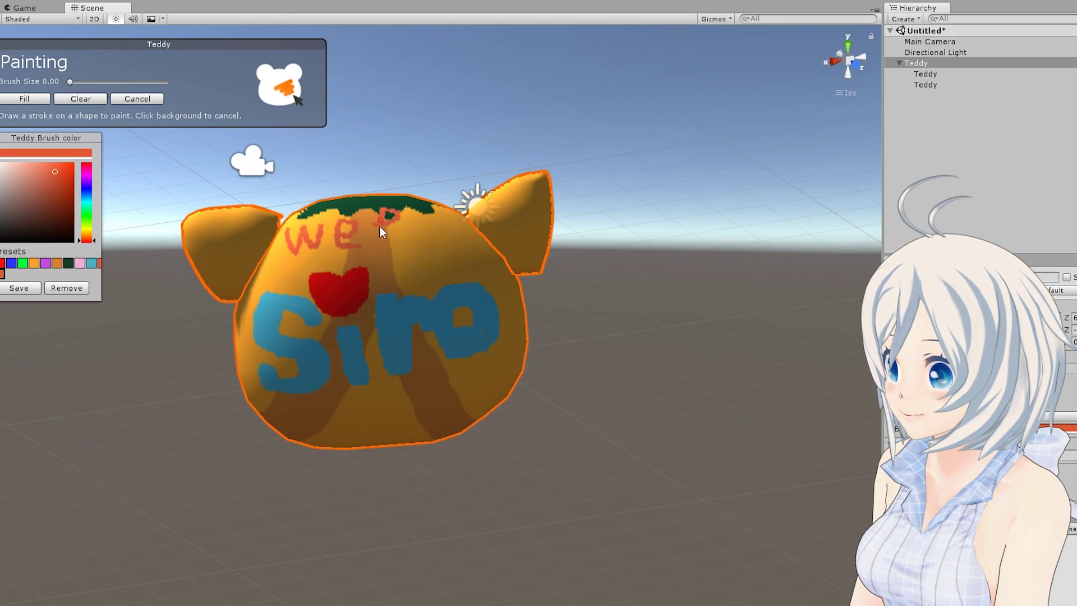
Add the red letters 'ween' above the heart, then orbit back to the pumpkin's face.
left_click_drag(380, 226, 445, 231)
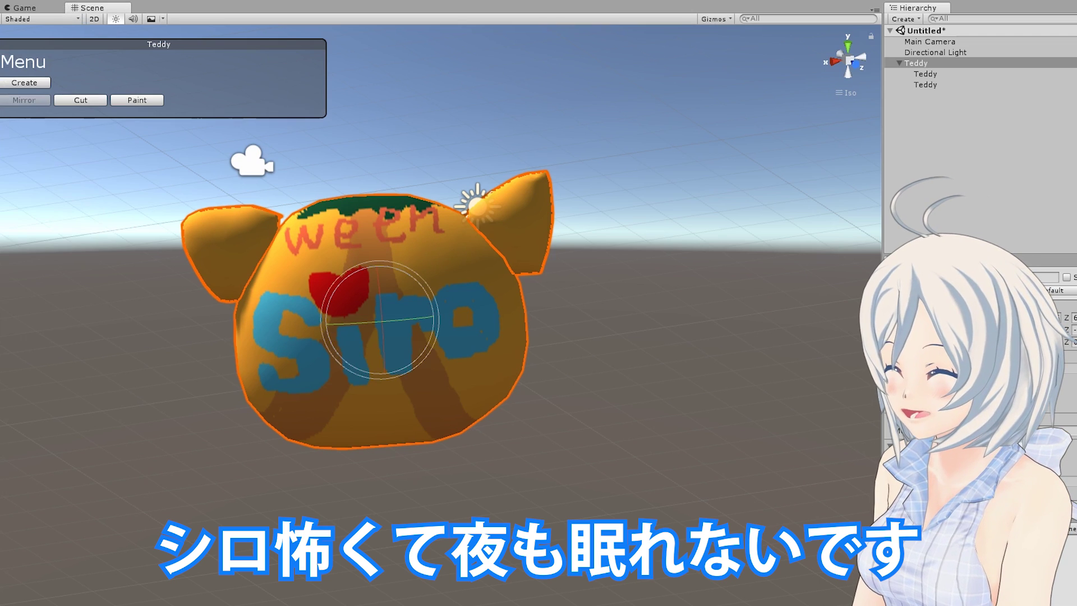
mouse_move(500, 321)
left_mouse_down()
mouse_move(500, 295)
mouse_move(483, 280)
mouse_move(395, 390)
mouse_move(425, 395)
left_mouse_up()
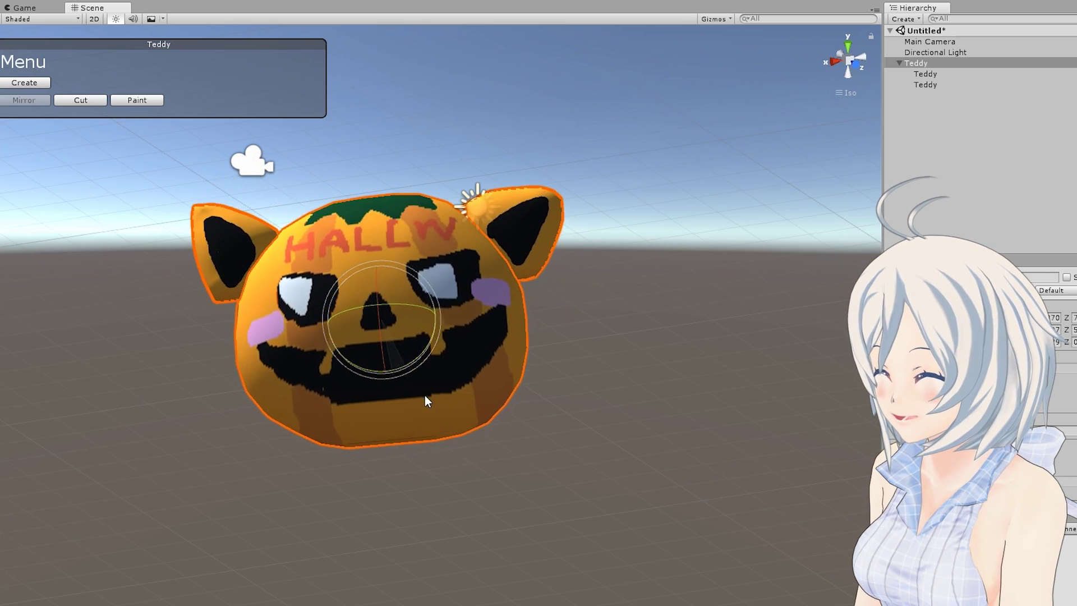